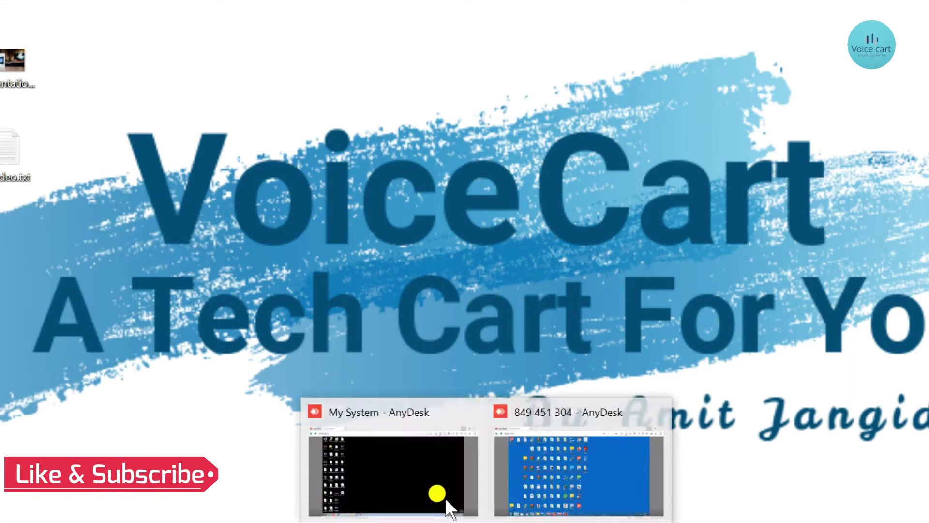
# - Switch to the 'My System' AnyDesk remote session from the taskbar
pyautogui.click(438, 492)
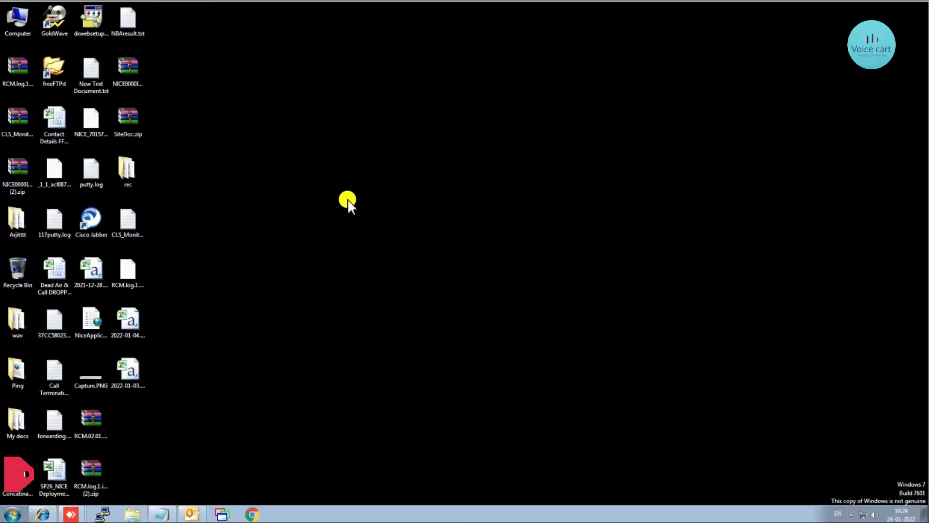
# - Log in as administrator and go to the Device > Phone Find and List Phones page
pyautogui.click(51, 513)
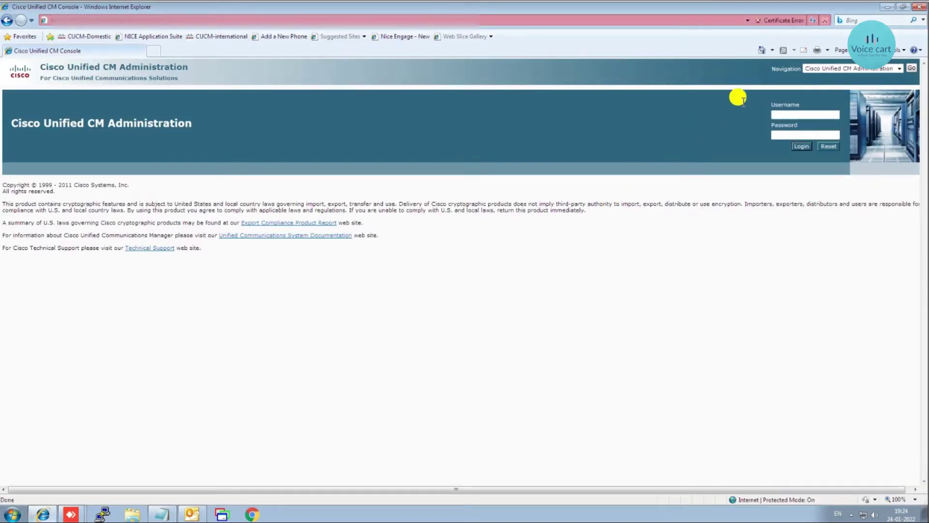
pyautogui.click(784, 115)
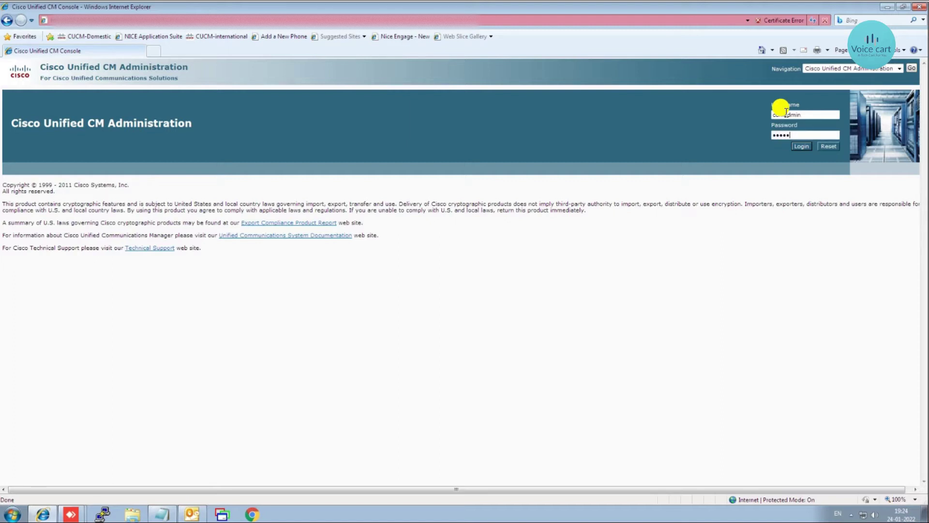
pyautogui.press('Return')
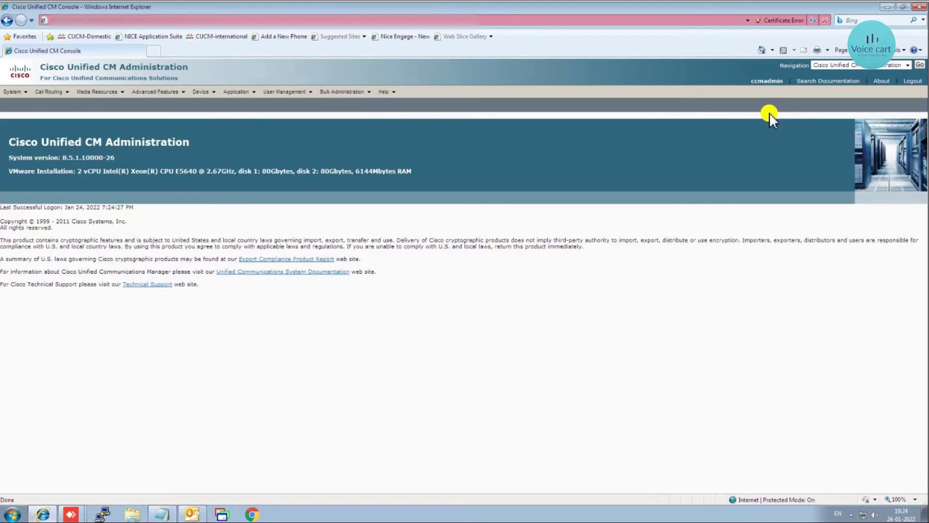
pyautogui.click(207, 93)
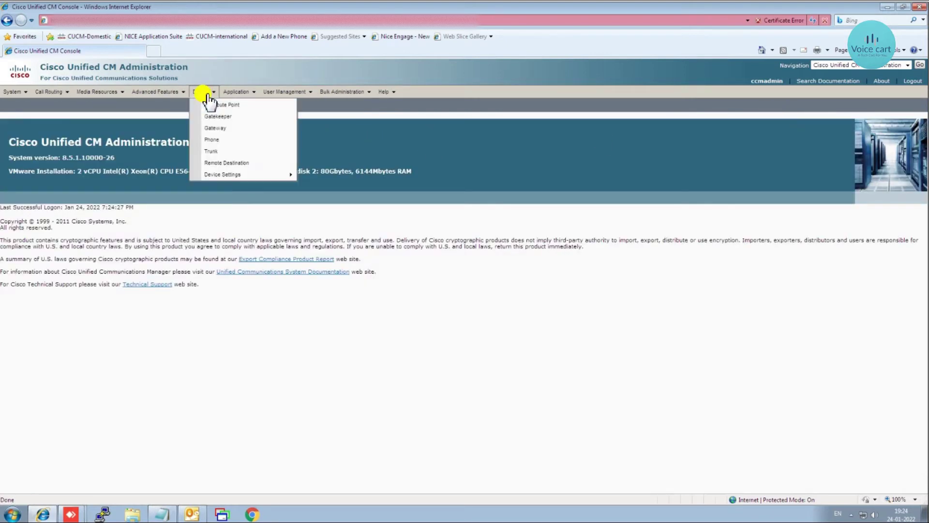
pyautogui.click(212, 145)
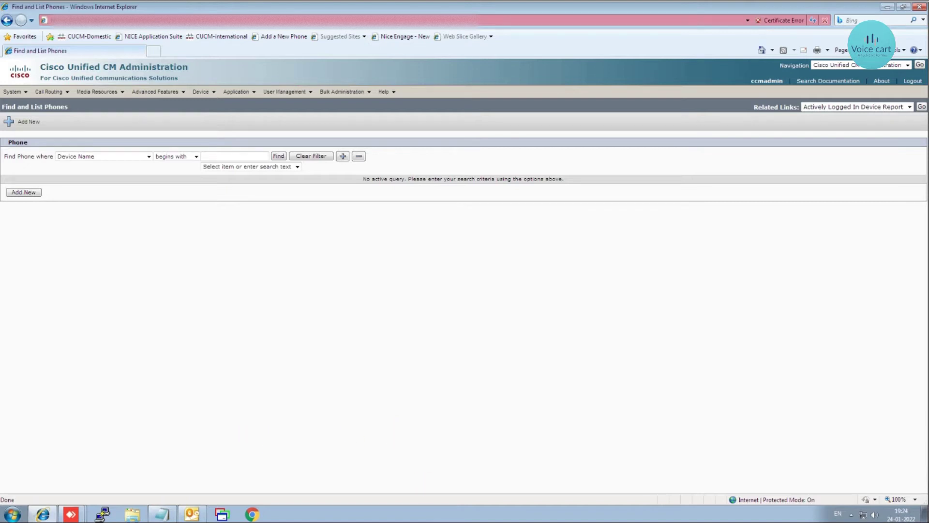
pyautogui.click(559, 491)
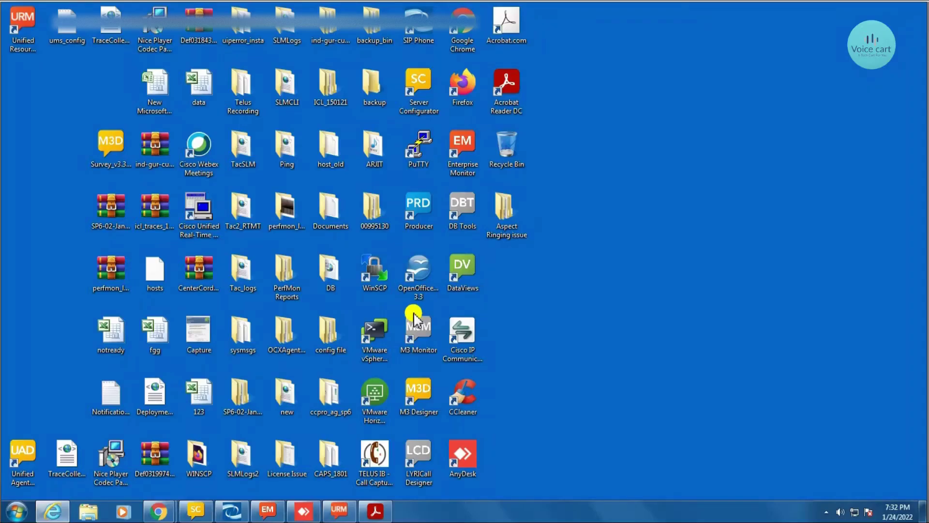
# - Run Cisco IP Communicator as administrator from the Start menu
pyautogui.click(14, 512)
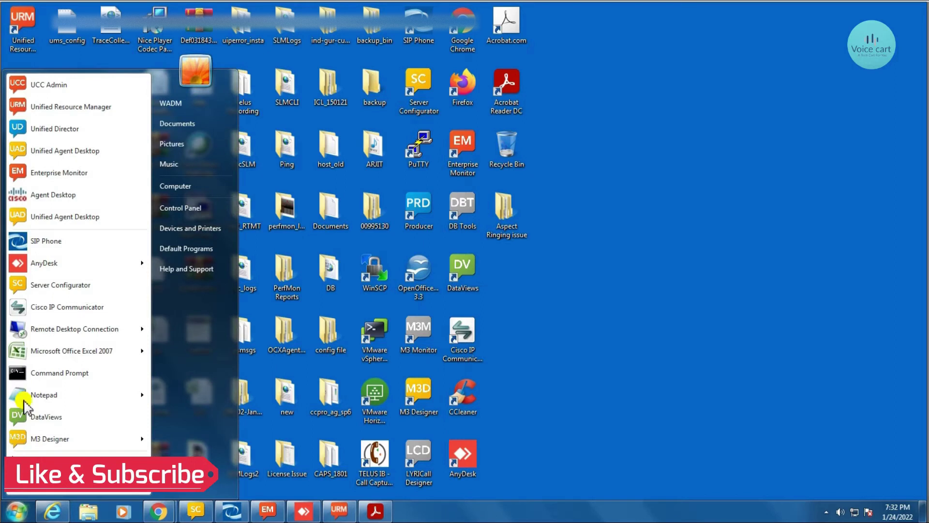
pyautogui.rightClick(50, 316)
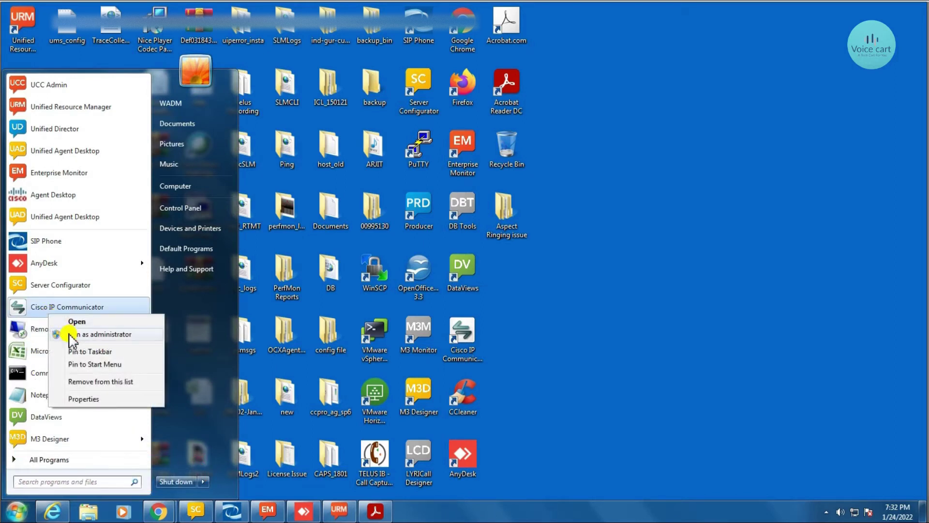
pyautogui.click(69, 335)
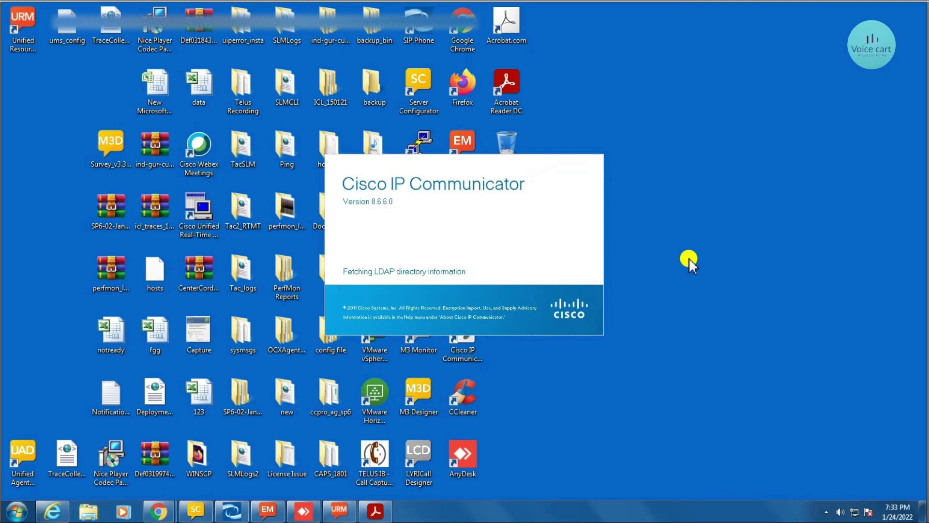
# - Refresh the desktop twice while the softphone loads
pyautogui.rightClick(696, 247)
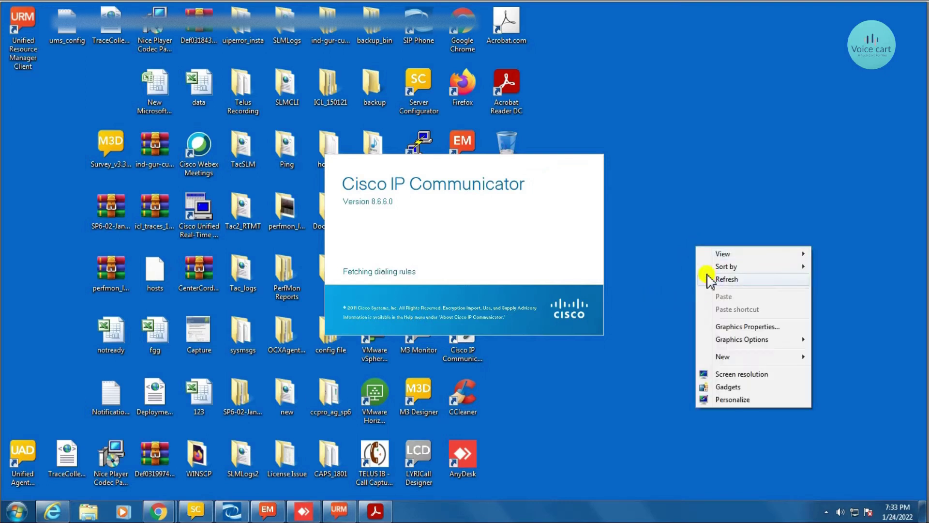
pyautogui.click(723, 279)
pyautogui.rightClick(629, 204)
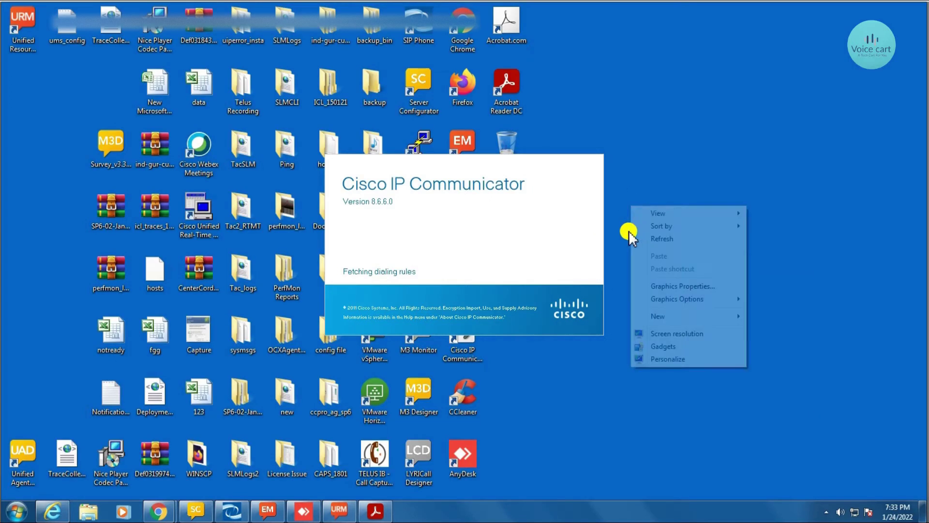
pyautogui.click(640, 237)
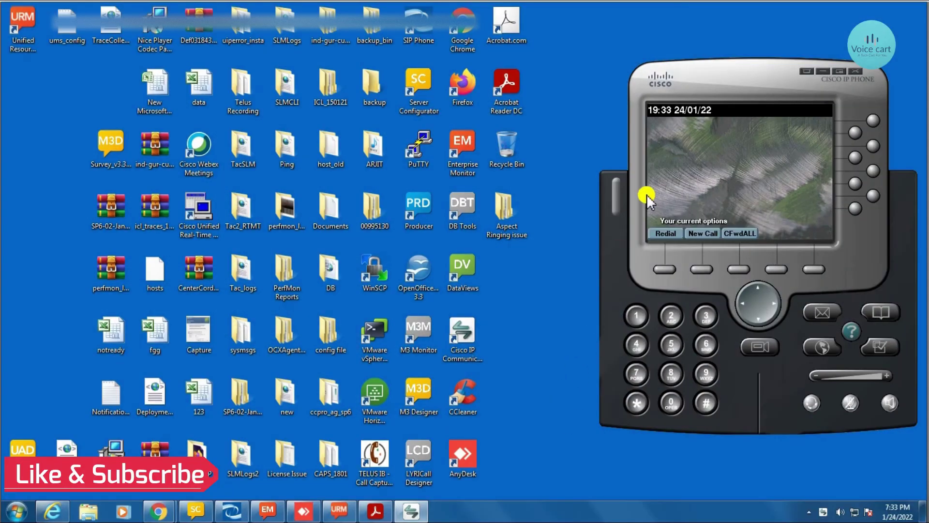
# - Copy the device name SEP7845C43FA9CA from the softphone's Network preferences, then cancel
pyautogui.rightClick(739, 95)
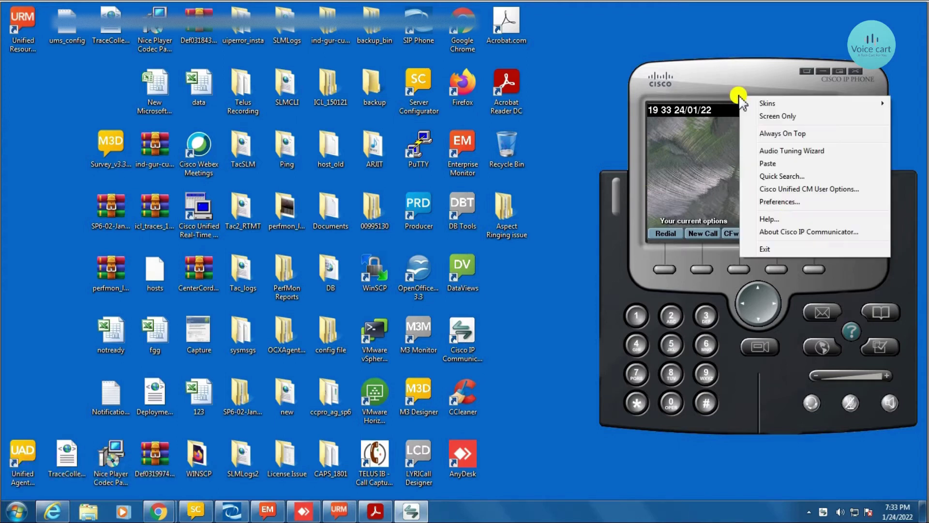
pyautogui.click(778, 203)
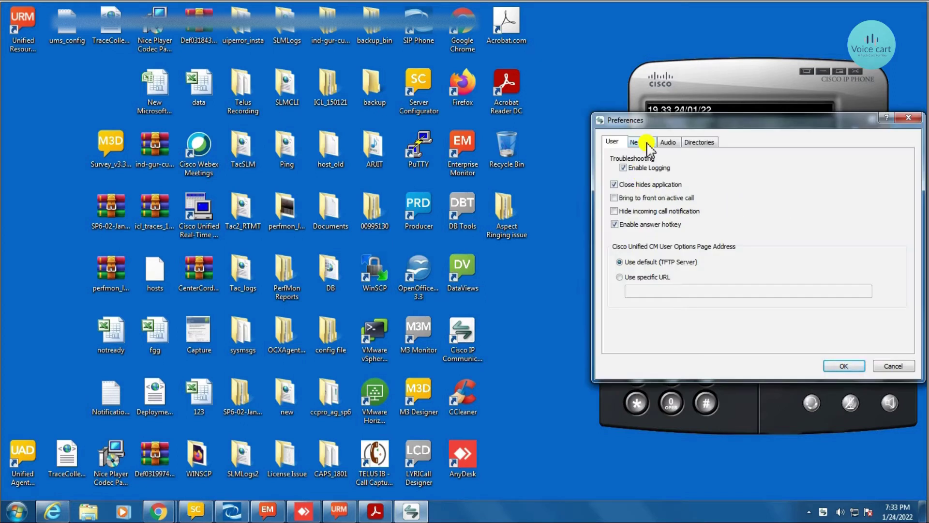
pyautogui.click(647, 143)
pyautogui.click(790, 205)
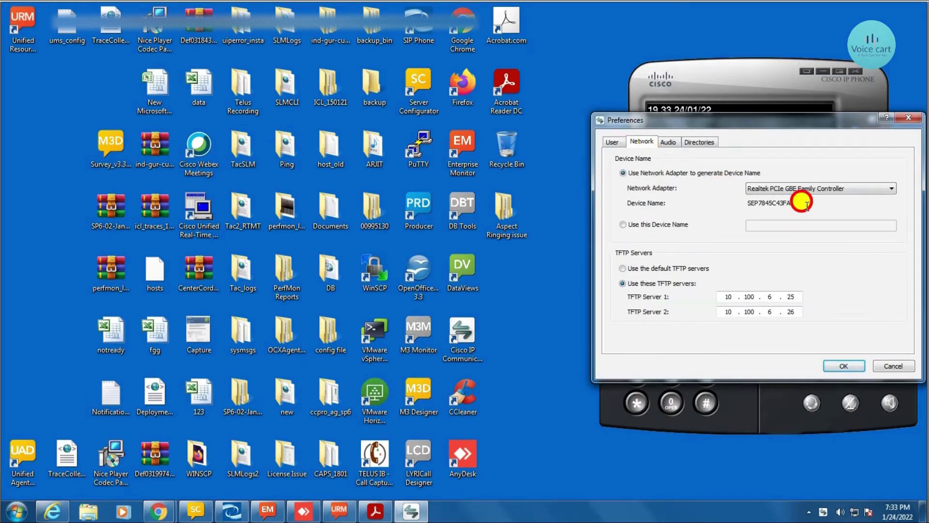
pyautogui.moveTo(794, 208); pyautogui.dragTo(748, 204)
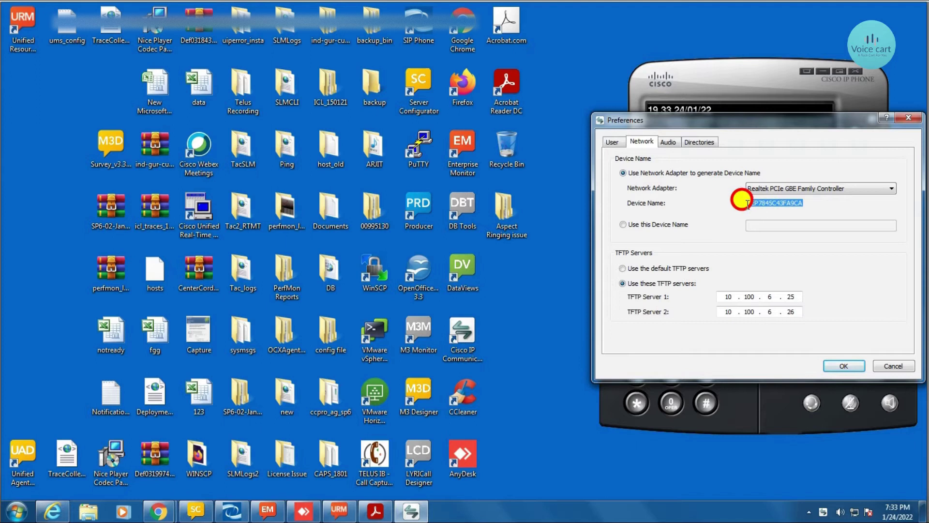
pyautogui.rightClick(749, 204)
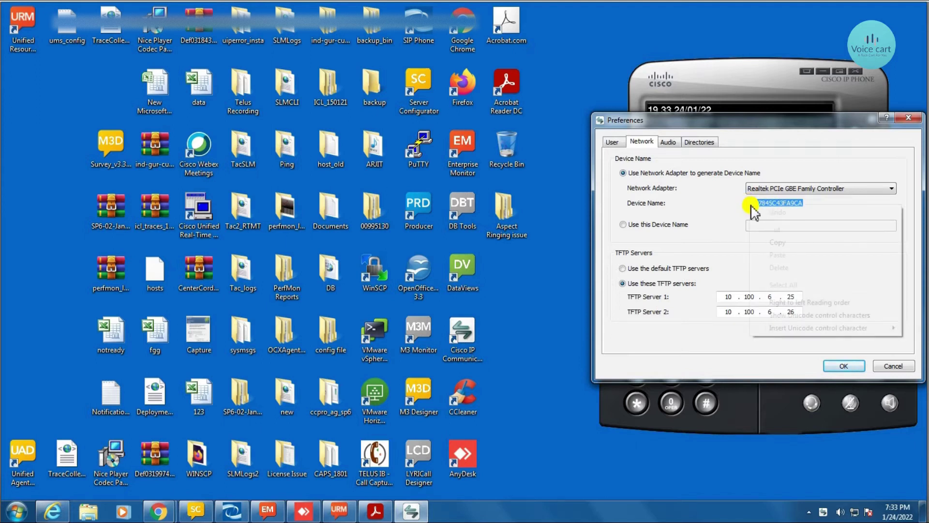
pyautogui.click(775, 242)
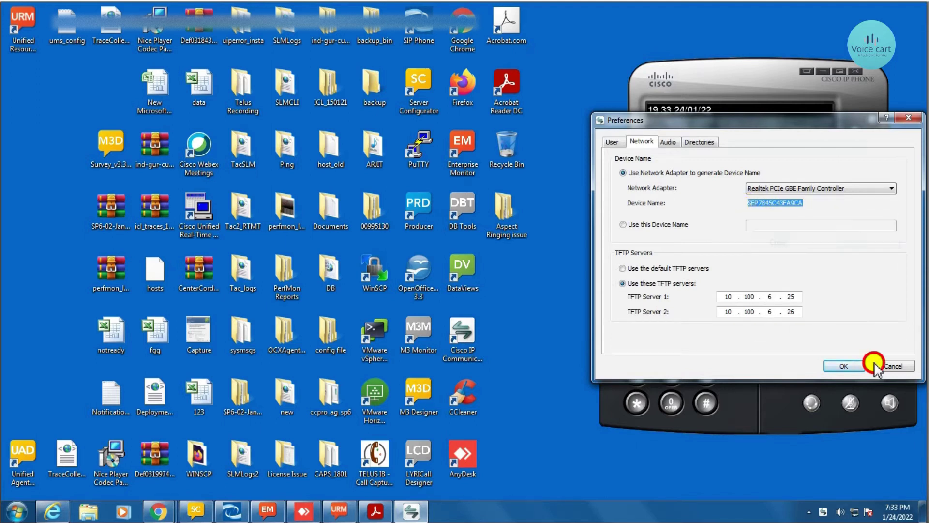
pyautogui.click(887, 366)
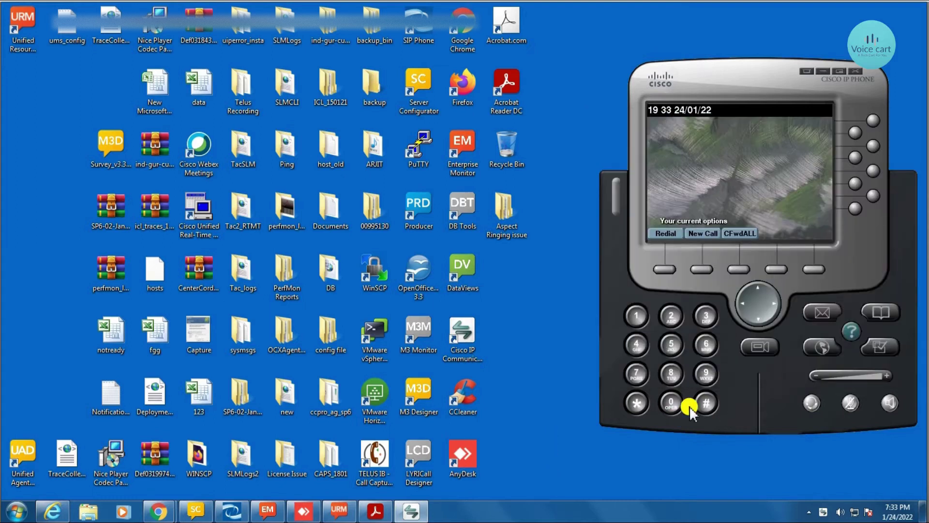
# - Return to the Find and List Phones page and start adding a new phone
pyautogui.moveTo(463, 514)
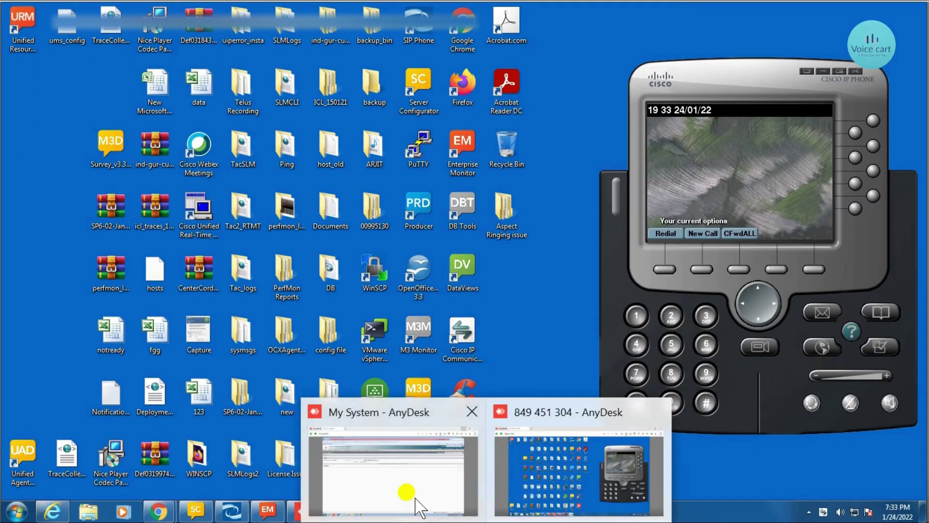
pyautogui.click(411, 500)
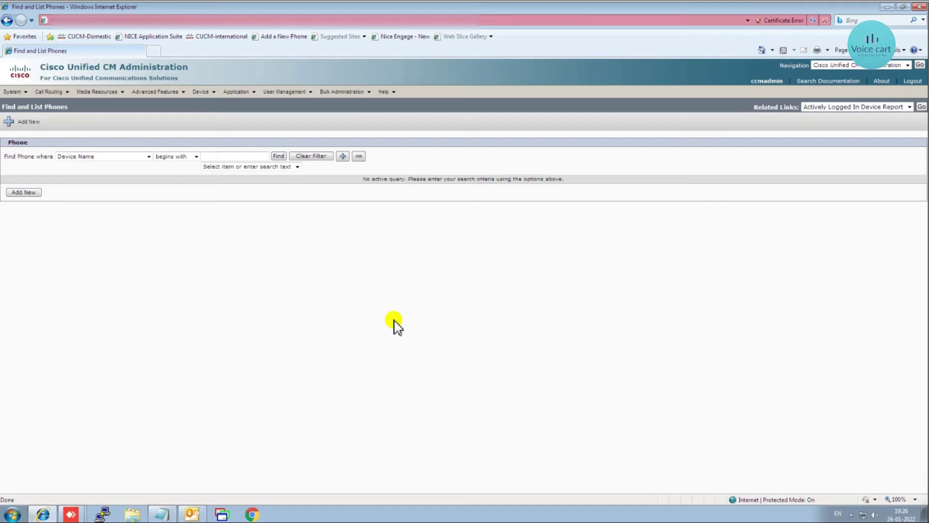
pyautogui.click(136, 157)
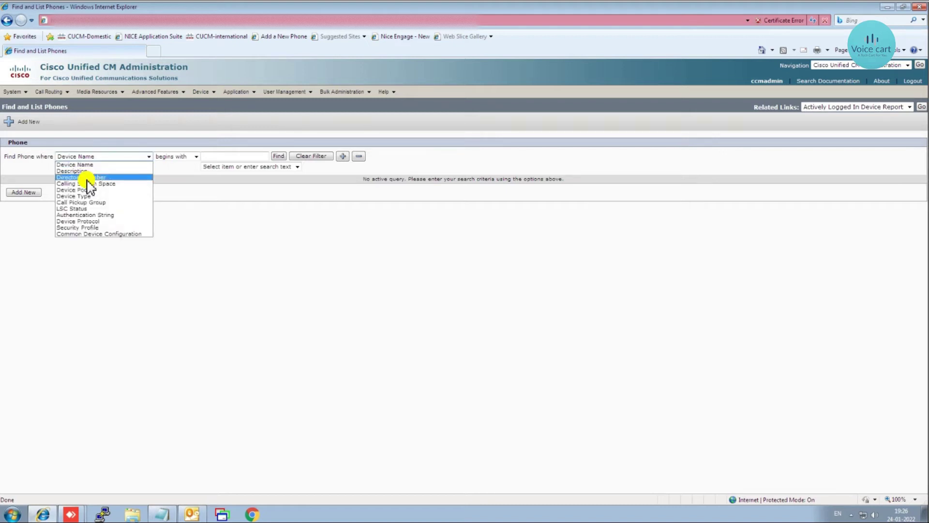
pyautogui.click(22, 192)
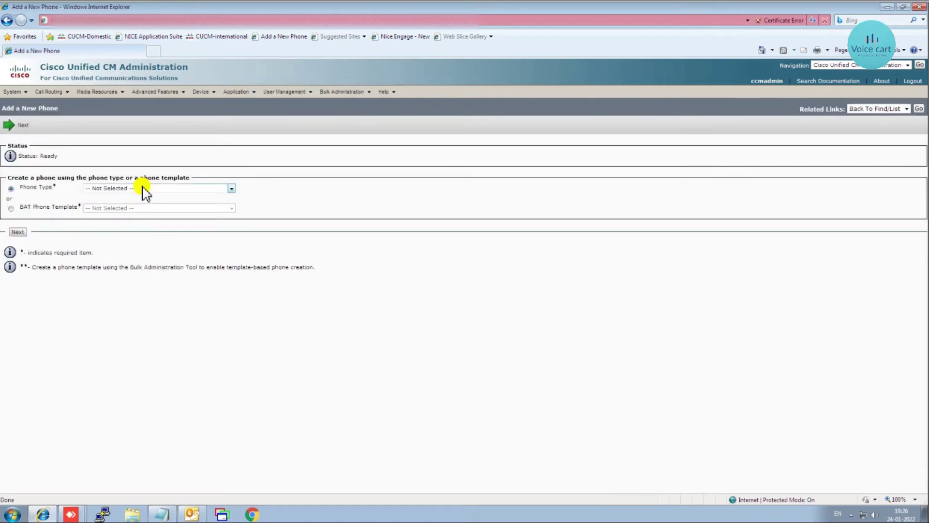
# - Choose Cisco IP Communicator as the phone type and keep the SCCP protocol
pyautogui.click(143, 187)
pyautogui.scroll(-7, 149, 244)
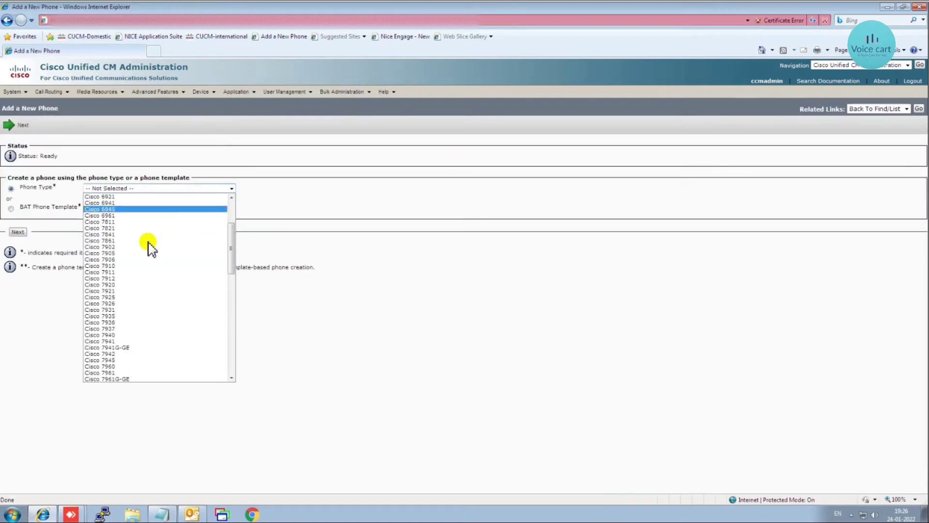
pyautogui.scroll(-12, 152, 261)
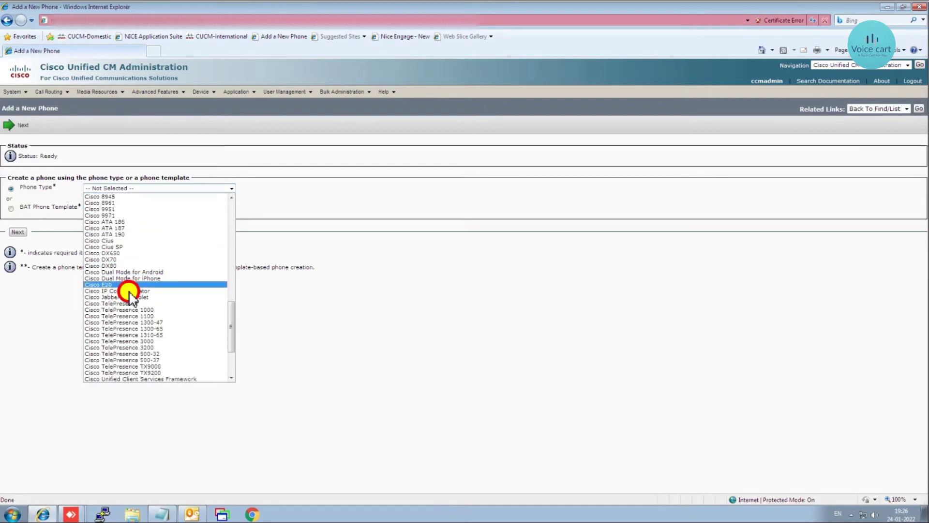
pyautogui.click(129, 290)
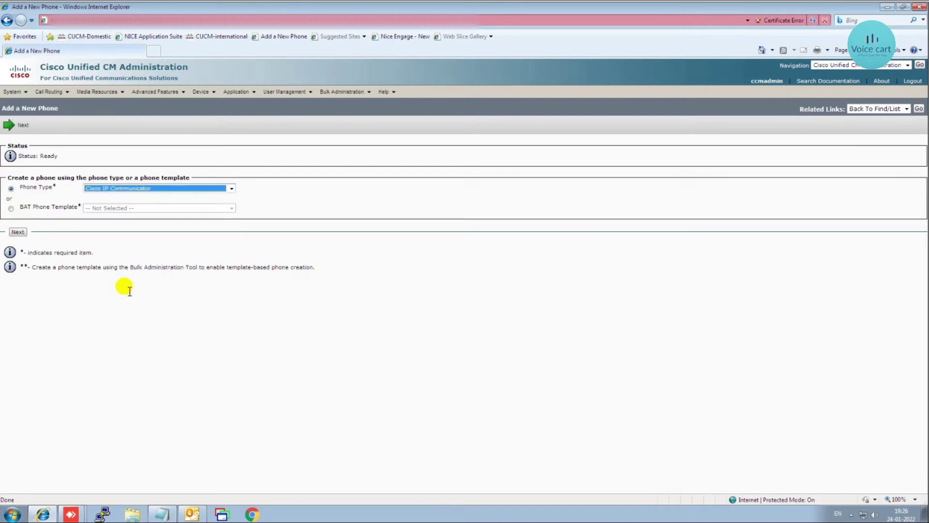
pyautogui.click(24, 235)
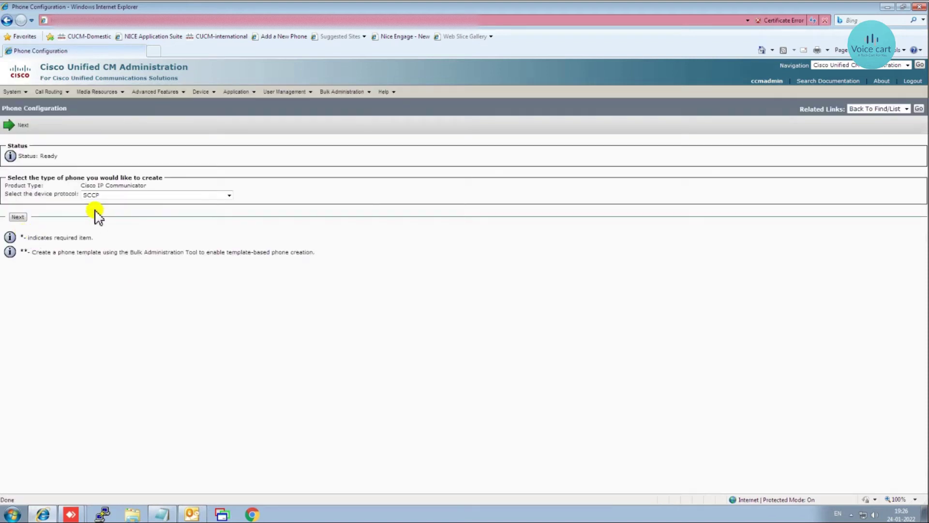
pyautogui.click(21, 220)
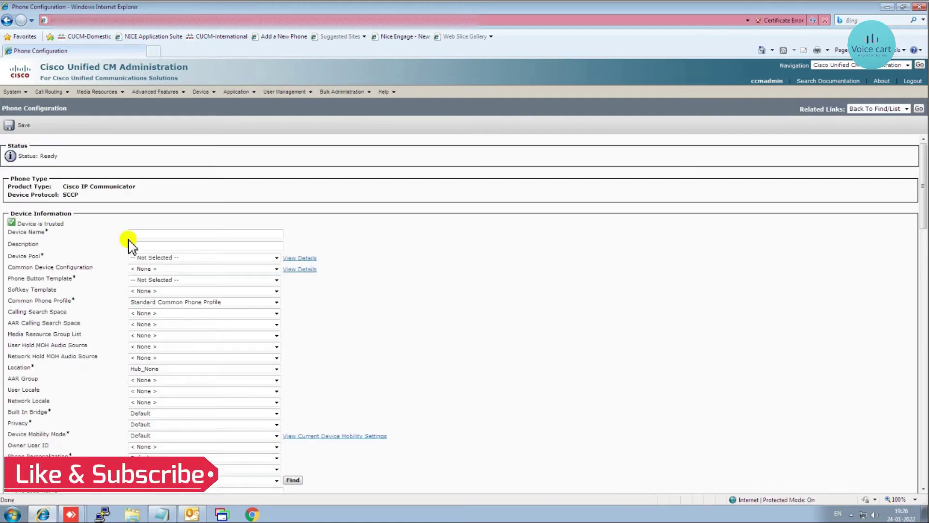
# - Paste device name SEP7845C43FA9CA, enter description Test_Phone, and dismiss the missing-fields alert
pyautogui.click(142, 232)
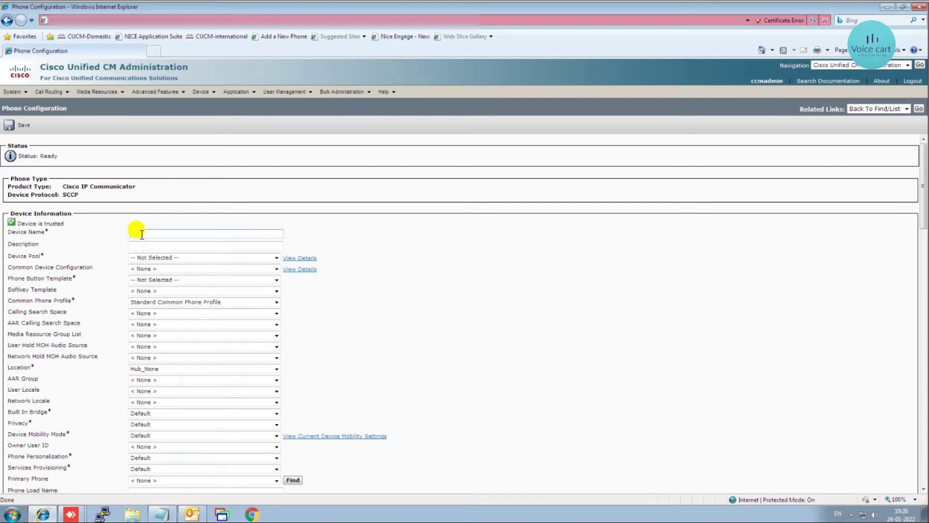
pyautogui.hotkey('ctrl', 'v')
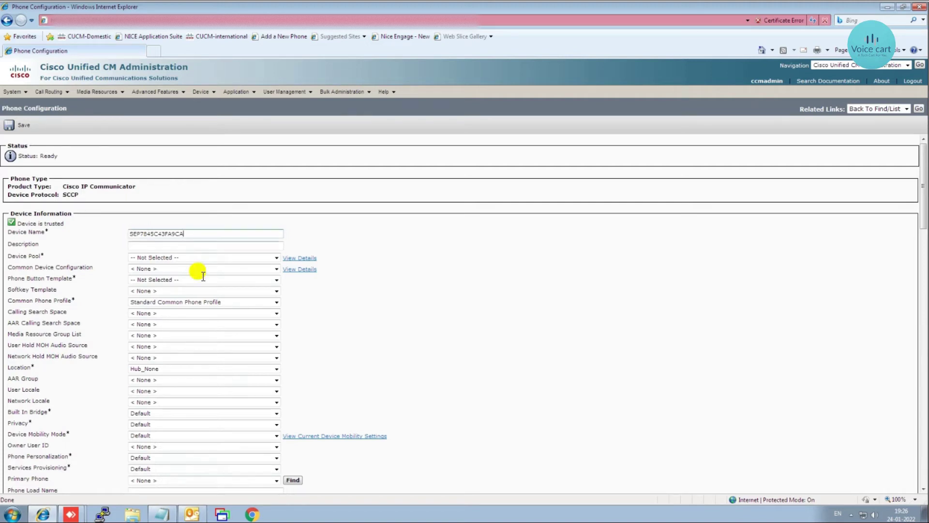
pyautogui.click(151, 245)
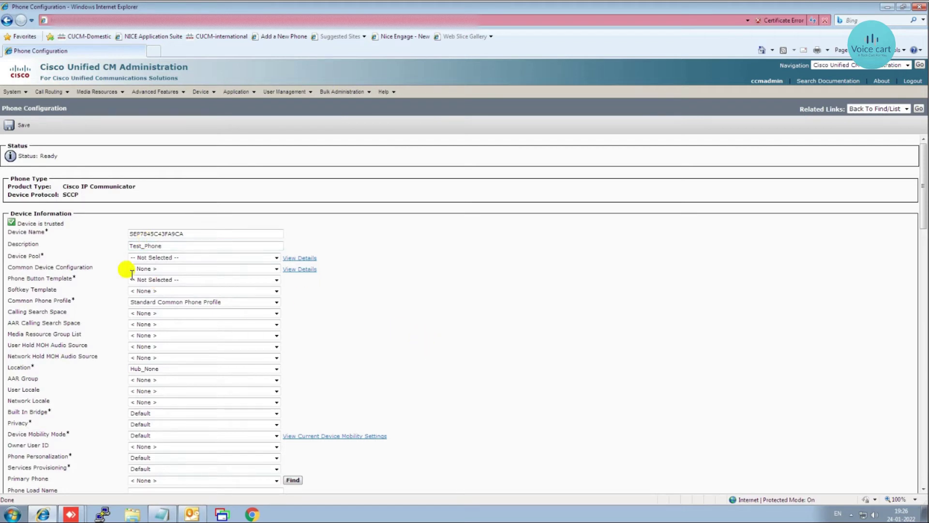
pyautogui.click(12, 124)
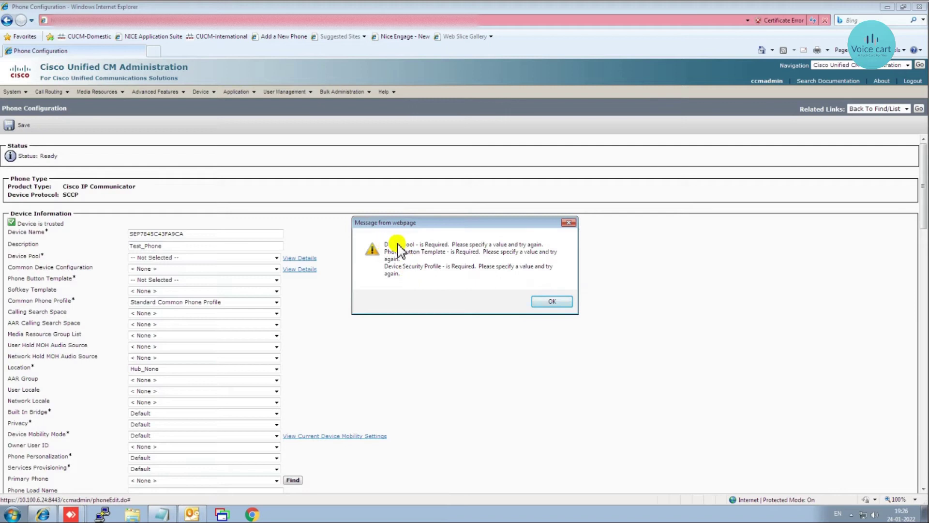
pyautogui.click(556, 303)
# - Set device pool TELUS_25 and phone button template Standard CIPC SCCP
pyautogui.click(147, 258)
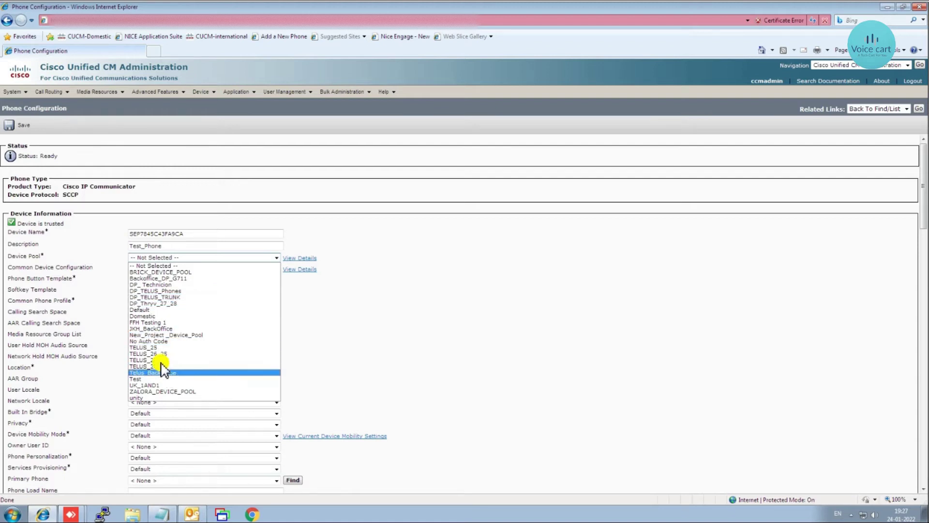
pyautogui.click(224, 347)
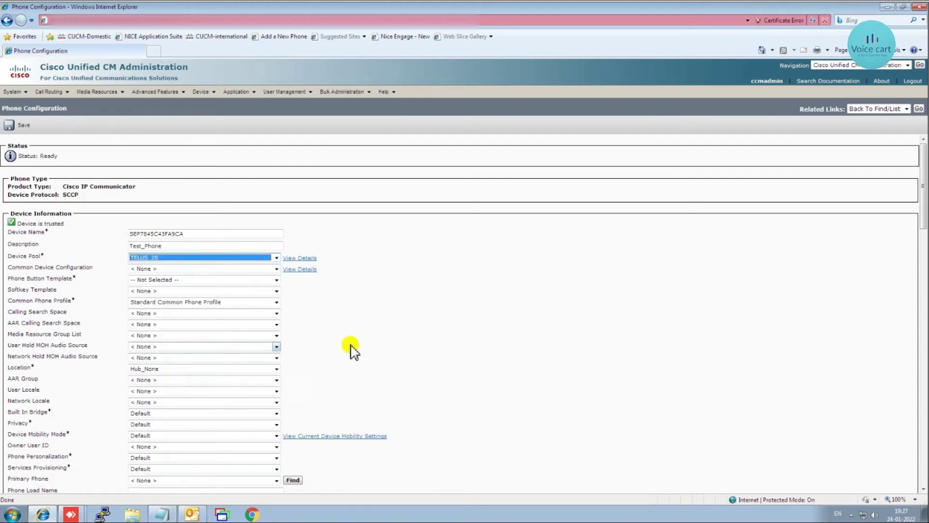
pyautogui.click(164, 281)
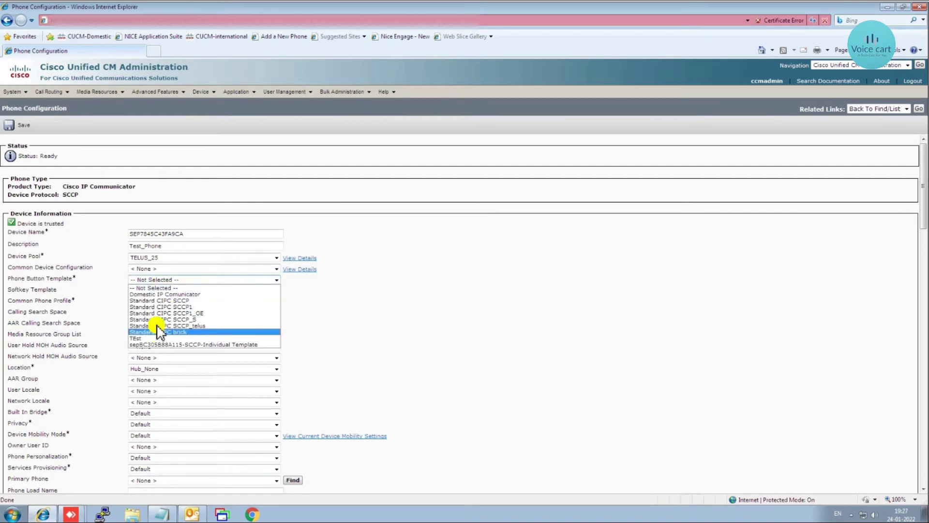
pyautogui.click(224, 301)
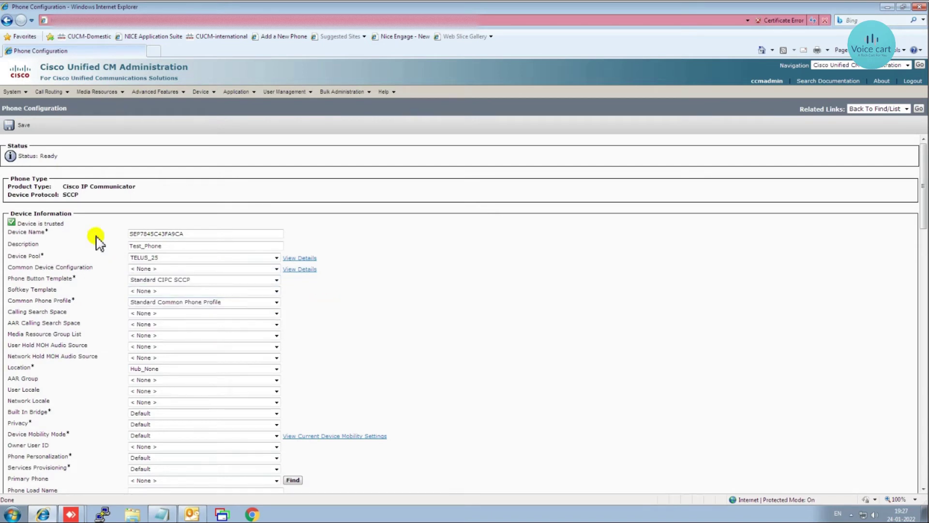
# - Retry saving, dismiss the missing security profile warning, and search the page for the security field
pyautogui.click(20, 128)
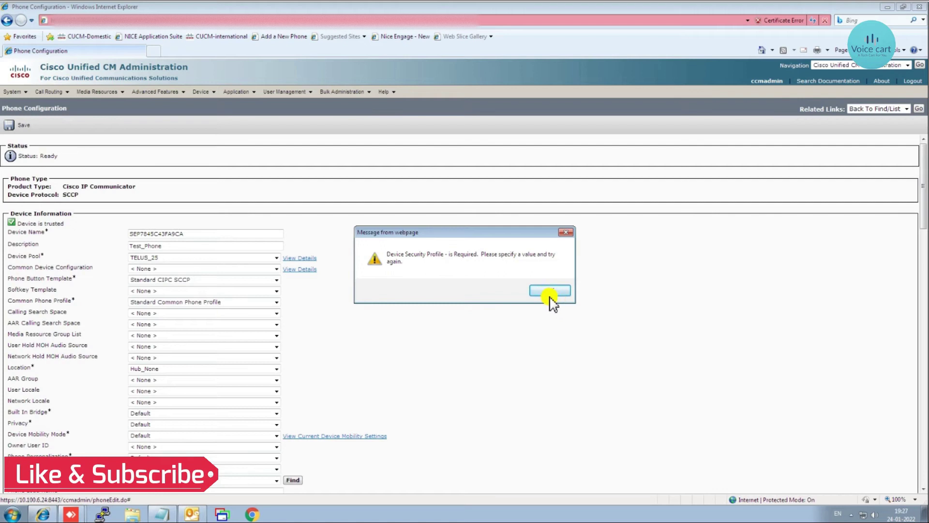
pyautogui.press('Return')
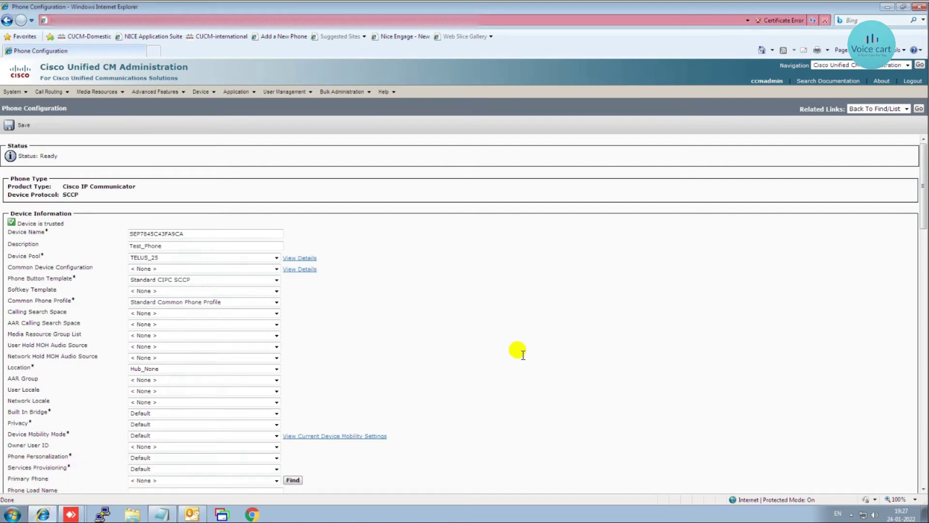
pyautogui.hotkey('ctrl', 'f')
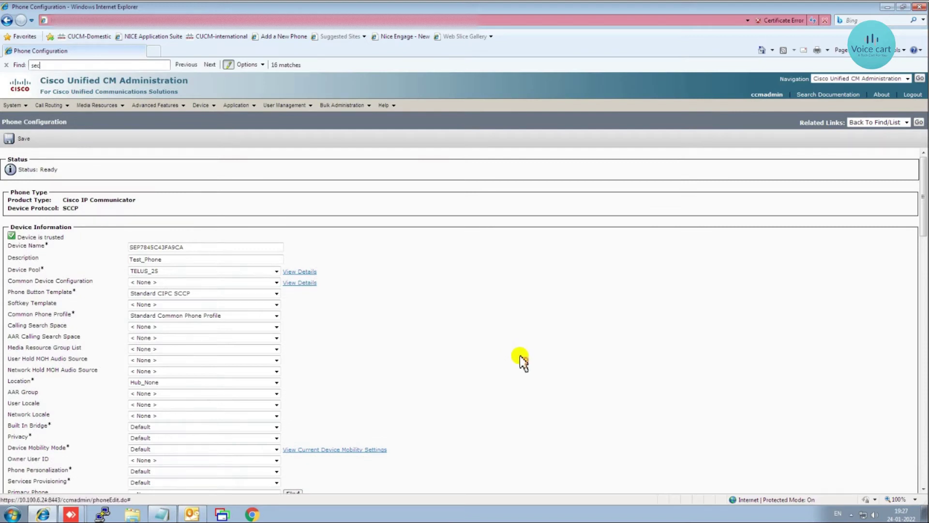
pyautogui.write('uri')
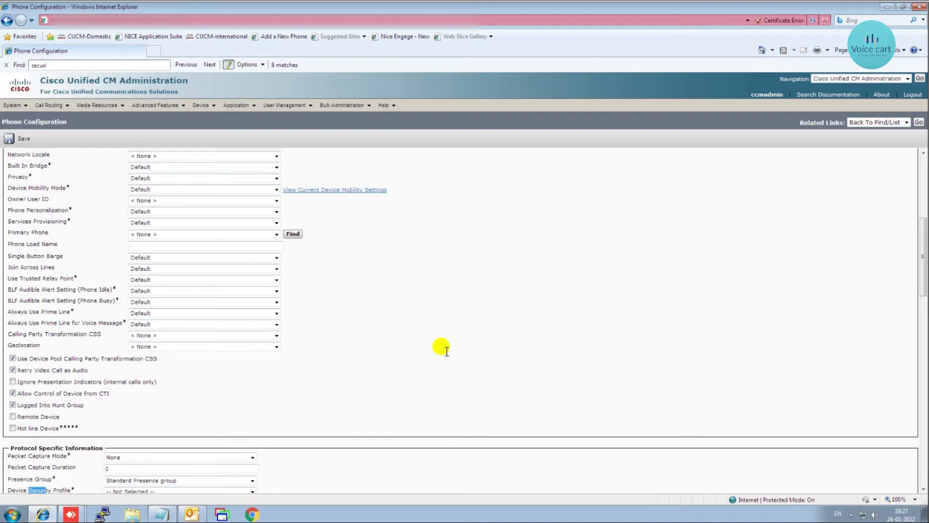
pyautogui.click(922, 490)
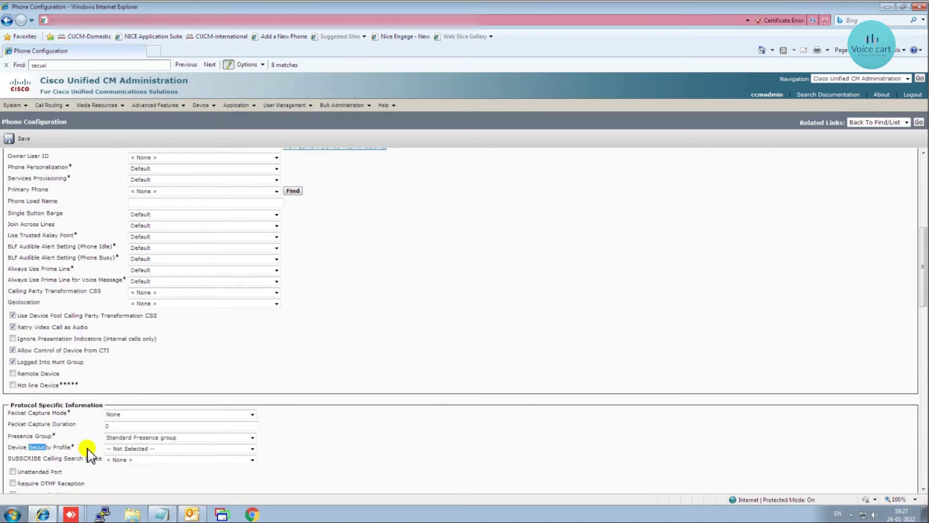
# - Choose the Cisco IP Communicator - Standard SCCP Non-Secure profile and save the phone
pyautogui.click(130, 450)
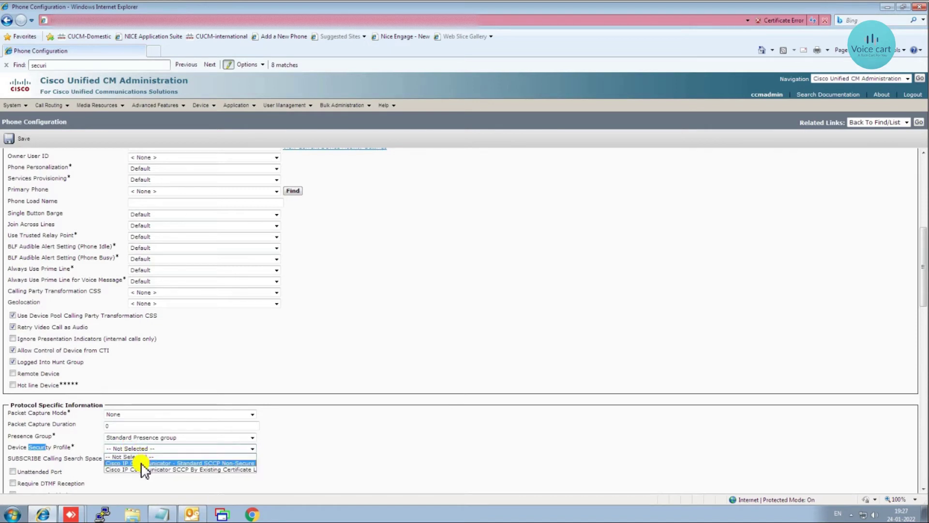
pyautogui.click(141, 464)
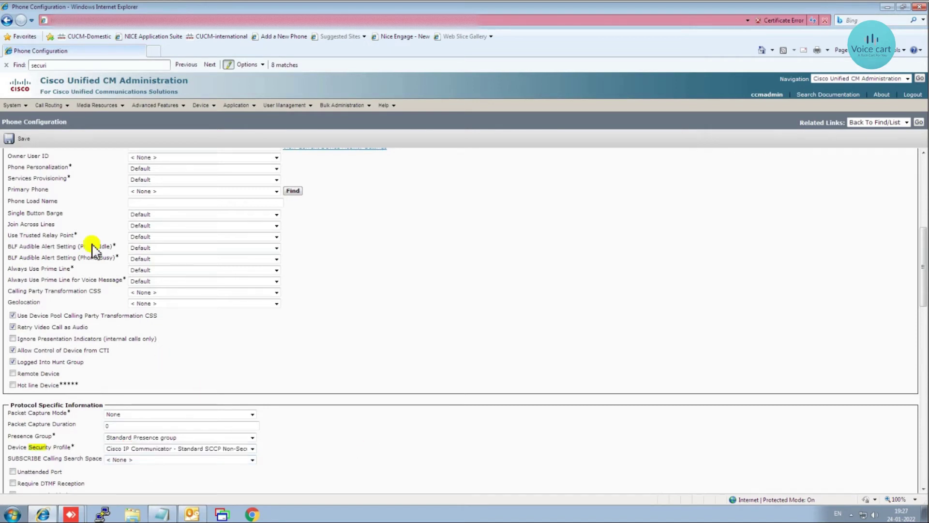
pyautogui.click(22, 140)
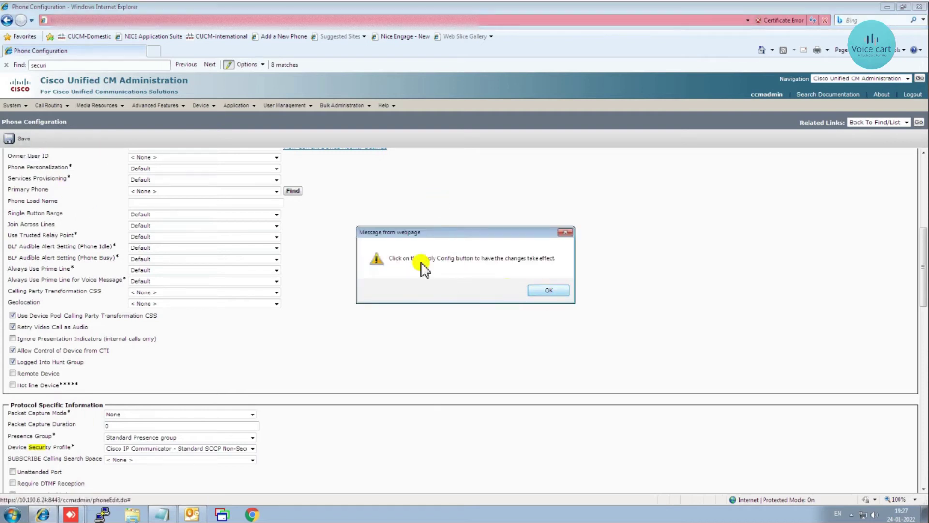
pyautogui.click(547, 291)
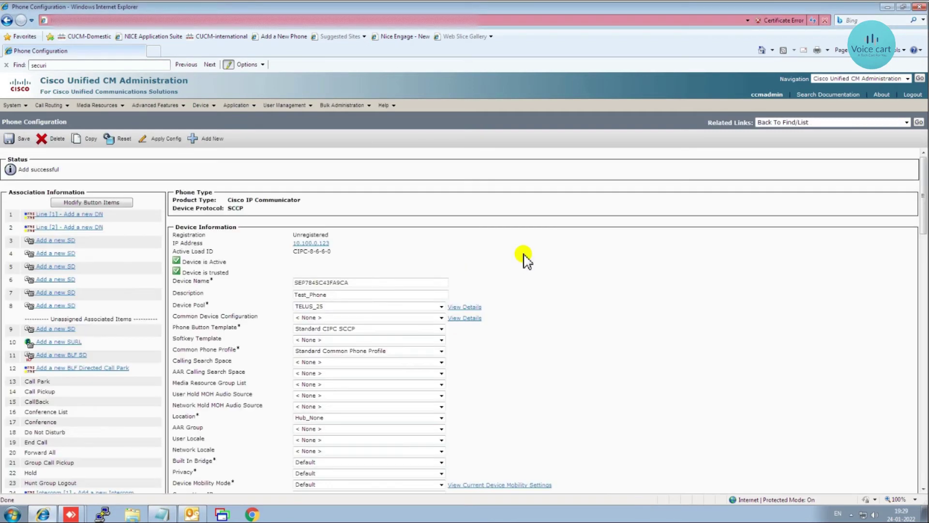
# - Add directory number 22560 on Line 1
pyautogui.click(89, 215)
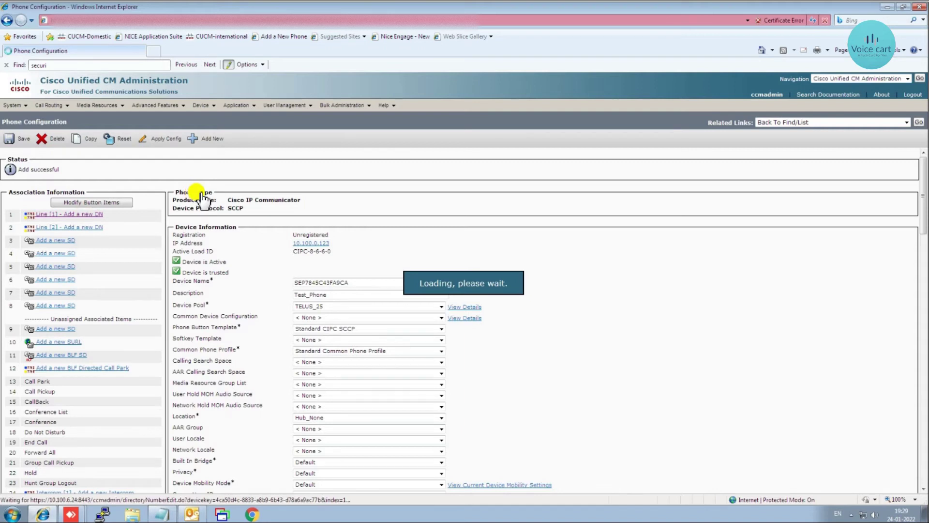
pyautogui.click(121, 199)
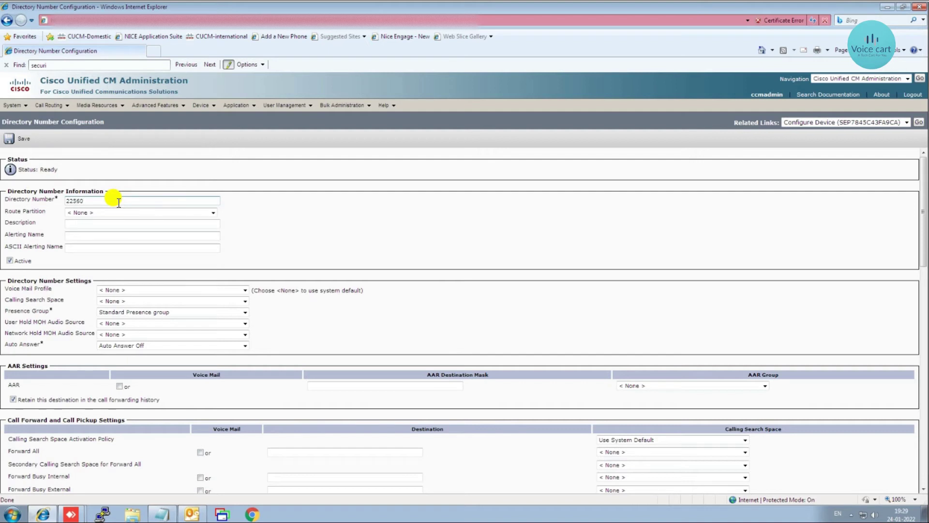
pyautogui.click(92, 223)
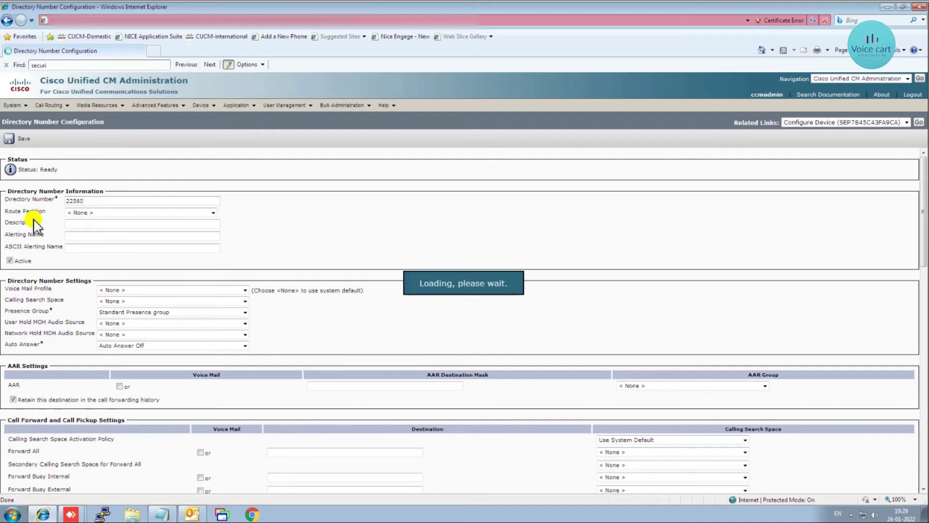
# - Set the directory number's route partition to pt_topend
pyautogui.click(81, 213)
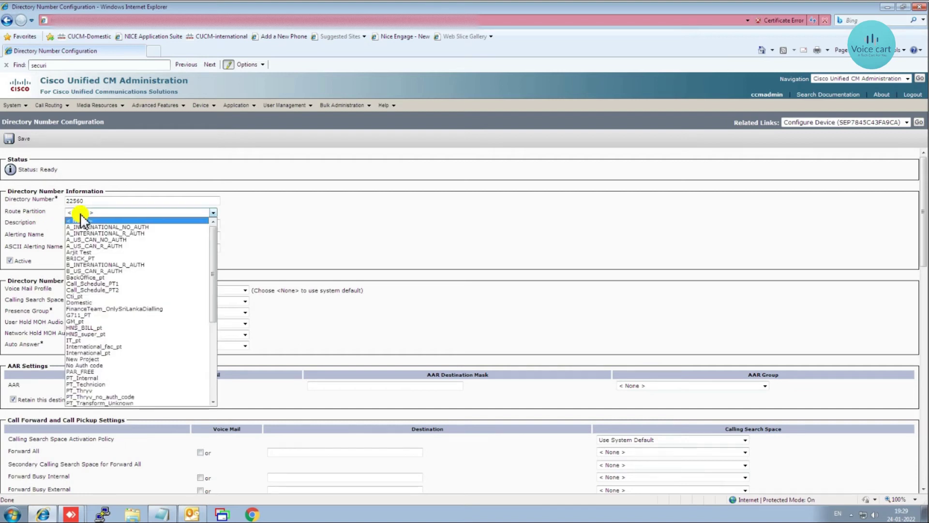
pyautogui.write('pt')
pyautogui.scroll(-1, 148, 362)
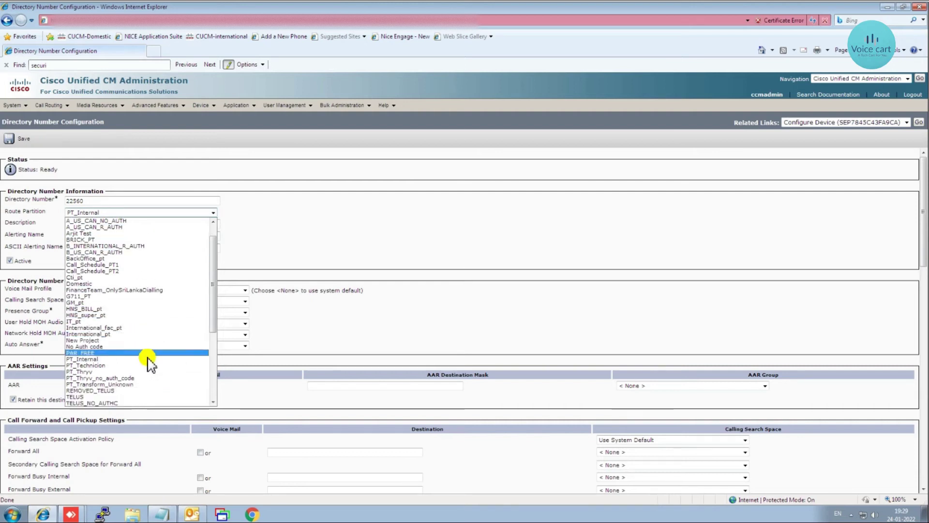
pyautogui.scroll(-3, 148, 362)
pyautogui.scroll(-3, 148, 362)
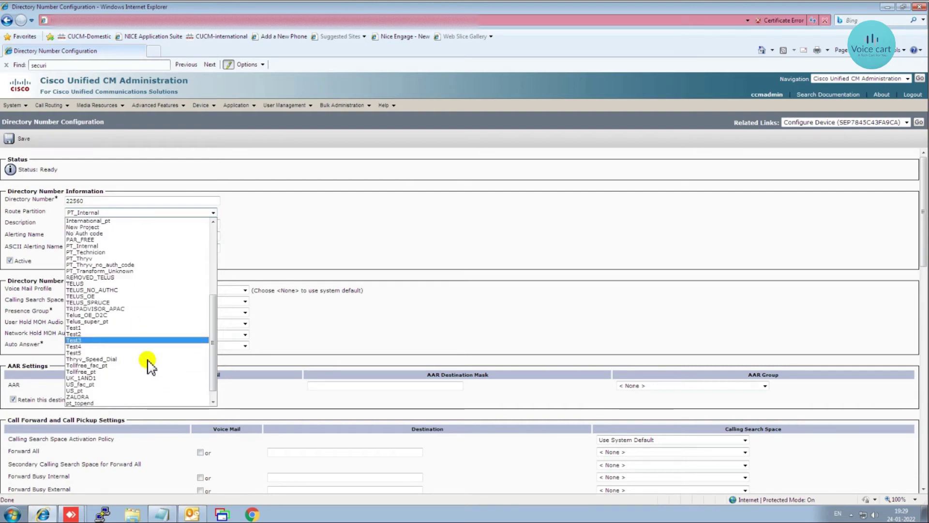
pyautogui.scroll(-1, 148, 366)
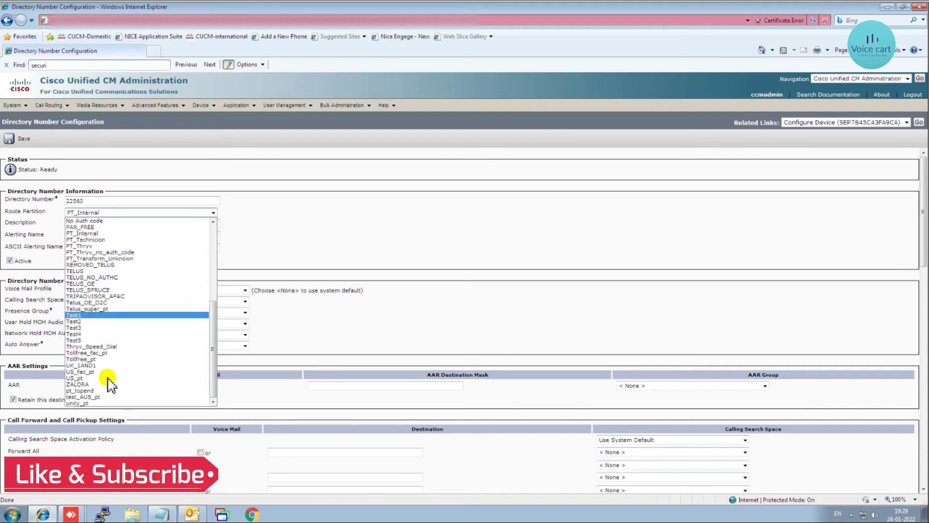
pyautogui.click(83, 390)
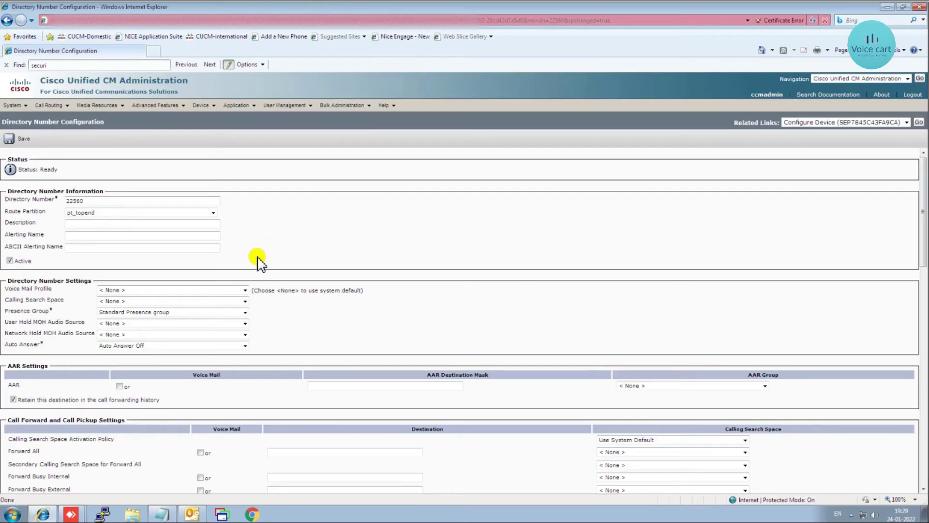
# - Set calling search space CSS_All and save the directory number
pyautogui.click(119, 302)
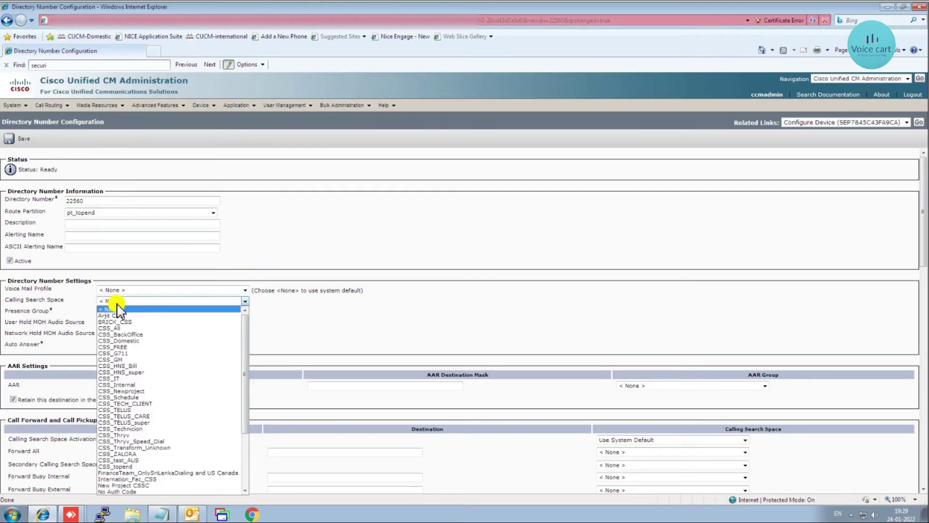
pyautogui.click(119, 328)
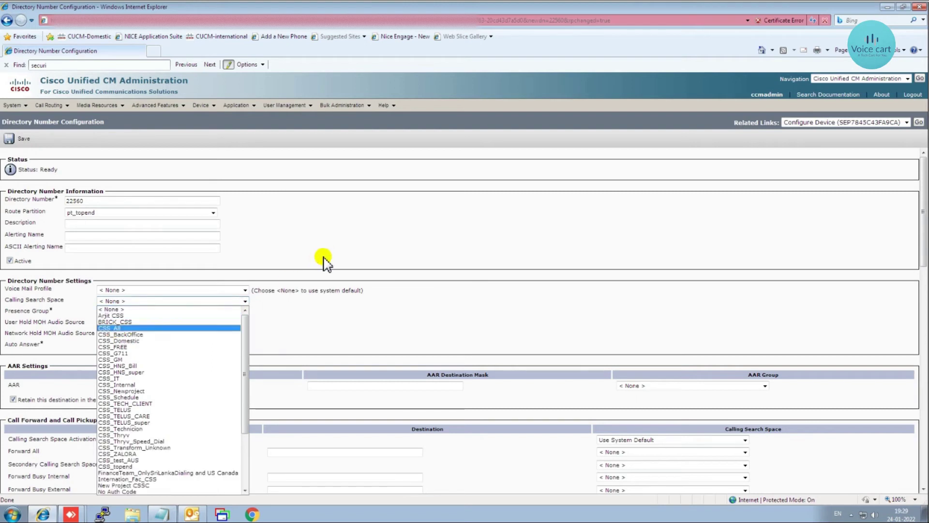
pyautogui.click(22, 141)
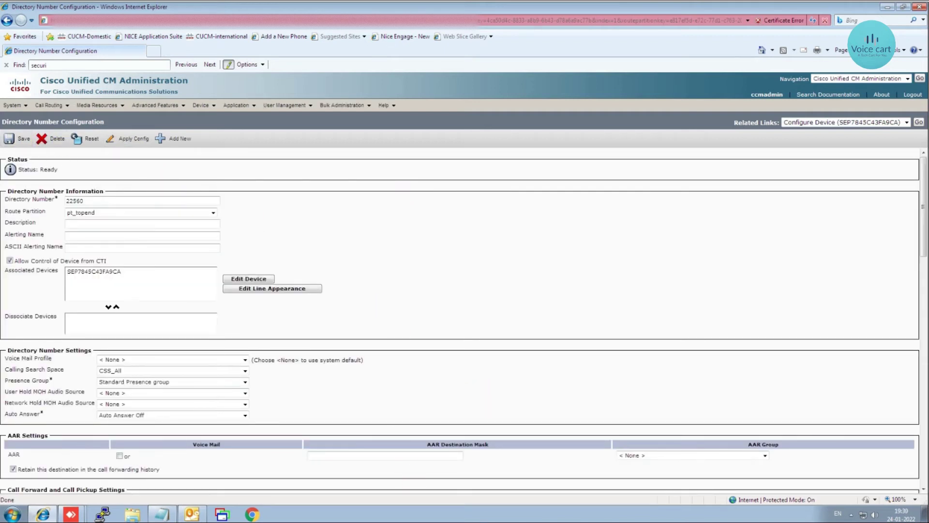
pyautogui.click(586, 476)
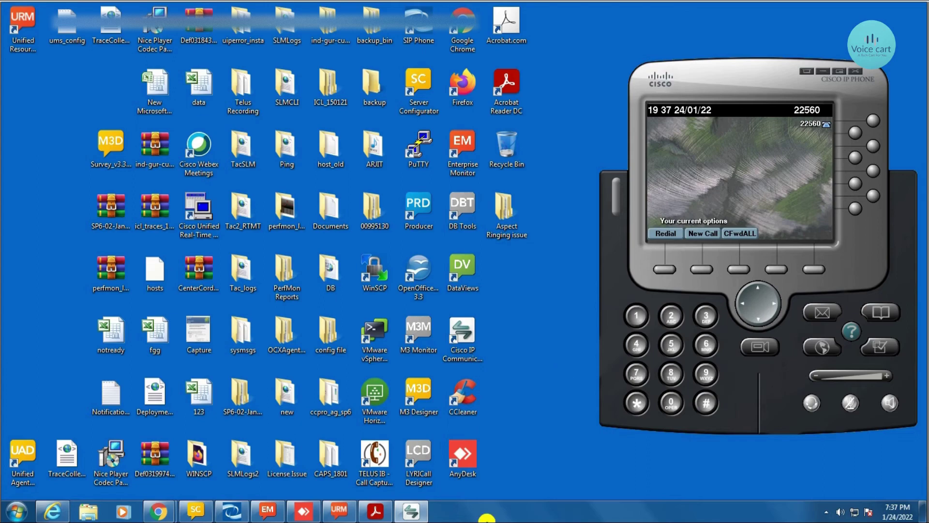
# - Return to the browser and open the Device > Phone search page
pyautogui.moveTo(486, 517)
pyautogui.click(392, 455)
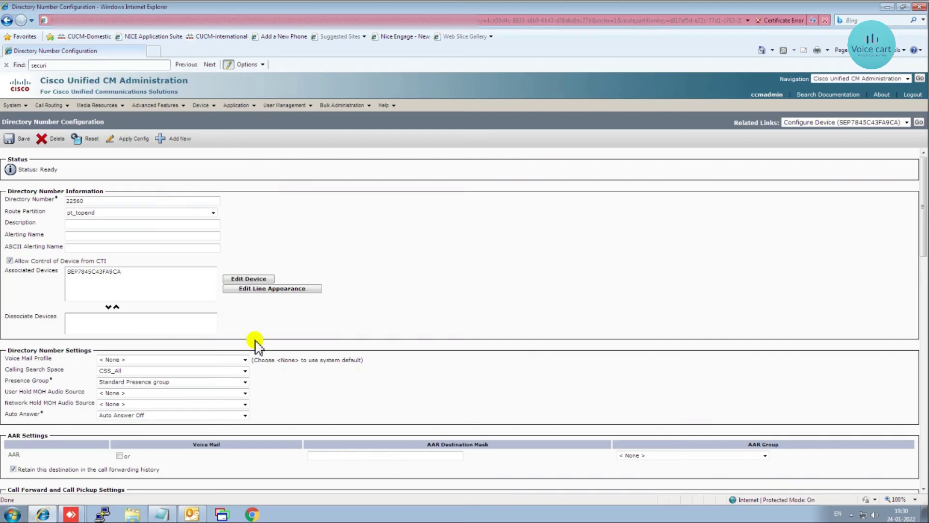
pyautogui.click(205, 102)
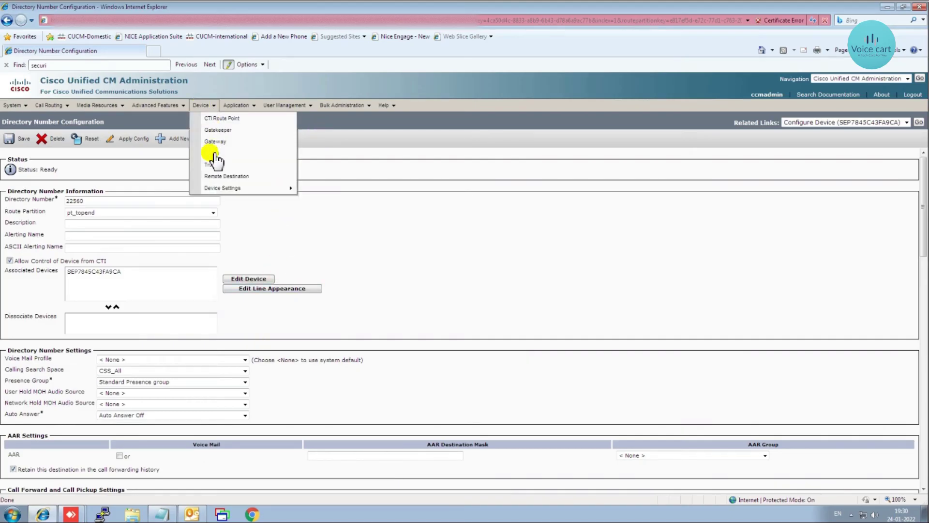
pyautogui.click(318, 154)
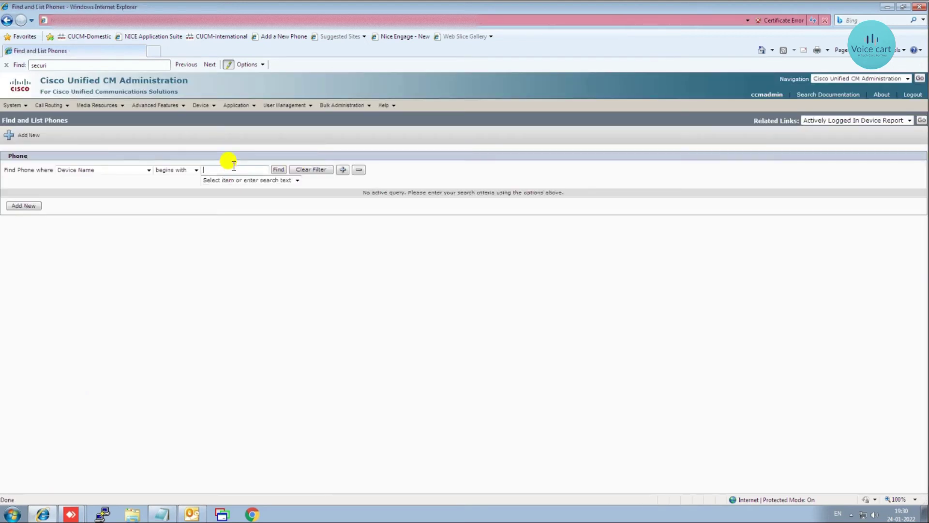
# - Search phones by Directory Number 22560 and confirm Test_Phone shows as registered
pyautogui.click(234, 166)
pyautogui.write('22560')
pyautogui.click(124, 172)
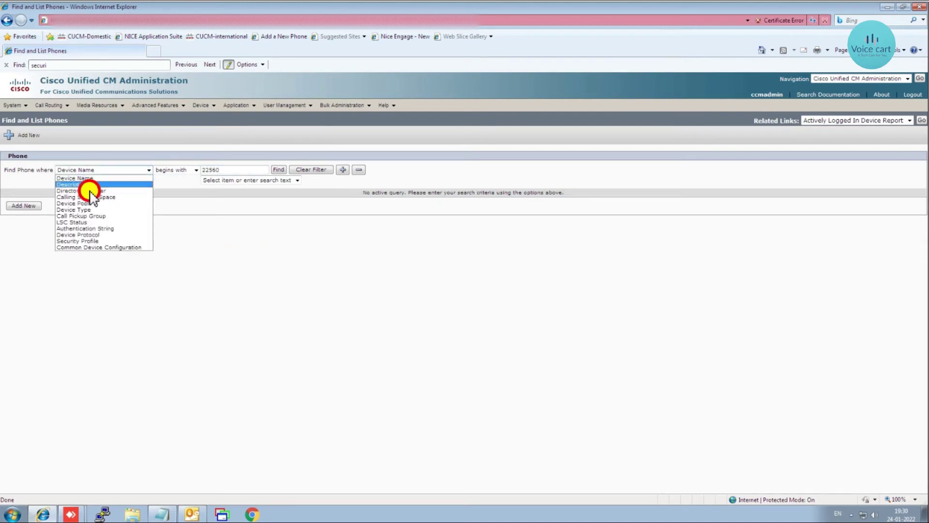
pyautogui.click(37, 208)
pyautogui.click(277, 170)
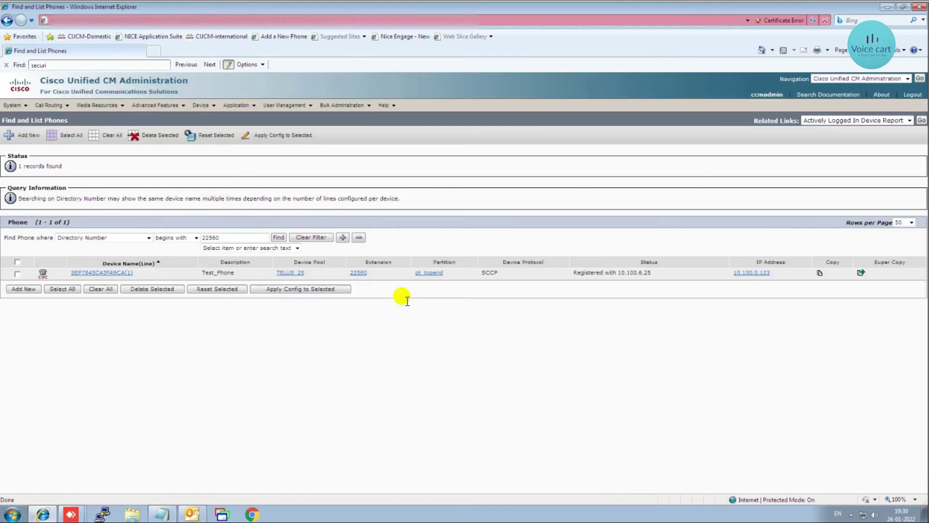
pyautogui.moveTo(566, 266)
pyautogui.mouseDown()
pyautogui.moveTo(653, 257)
pyautogui.moveTo(653, 274)
pyautogui.moveTo(570, 271)
pyautogui.mouseUp()
pyautogui.click(409, 390)
pyautogui.click(14, 514)
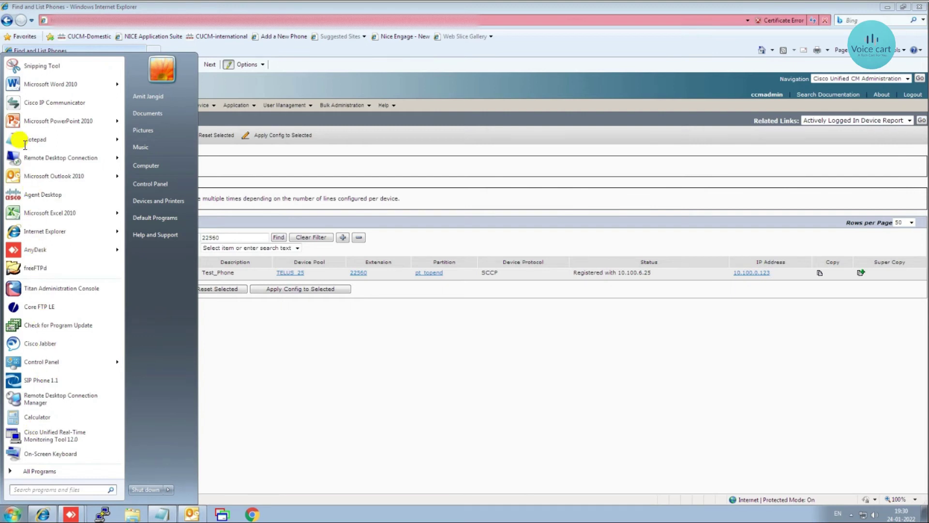
# - Launch Cisco IP Communicator from the Start menu and minimize Internet Explorer
pyautogui.click(319, 340)
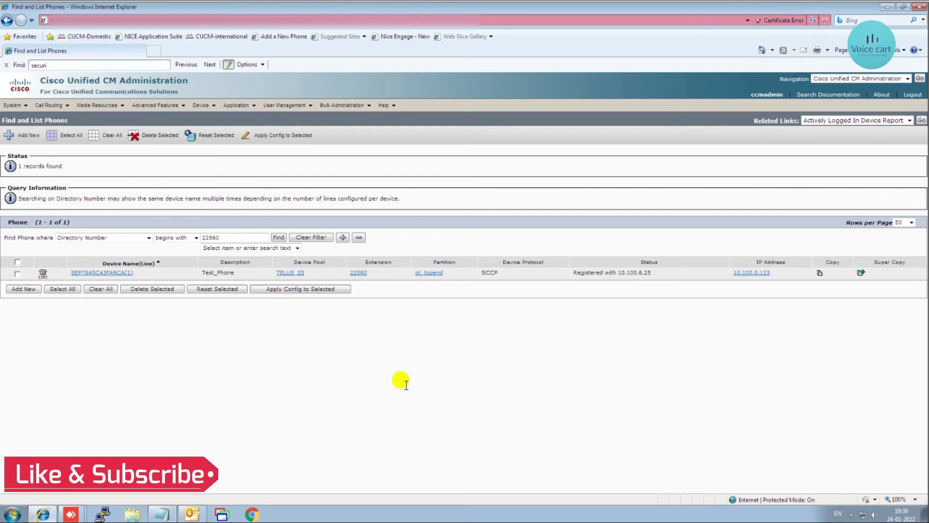
pyautogui.click(890, 7)
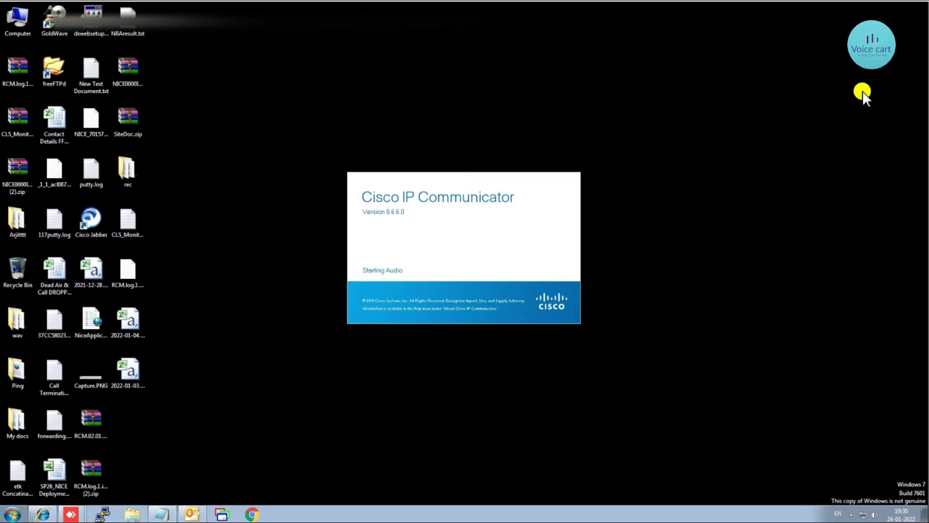
# - Refresh the desktop repeatedly while Cisco IP Communicator loads until line 22559 sits idle
pyautogui.rightClick(710, 187)
pyautogui.click(718, 215)
pyautogui.rightClick(708, 187)
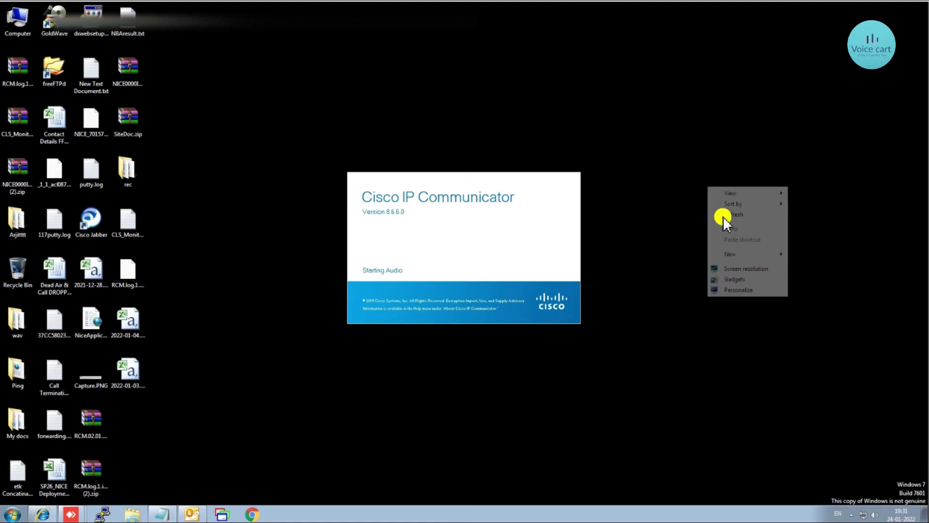
pyautogui.click(727, 213)
pyautogui.rightClick(687, 106)
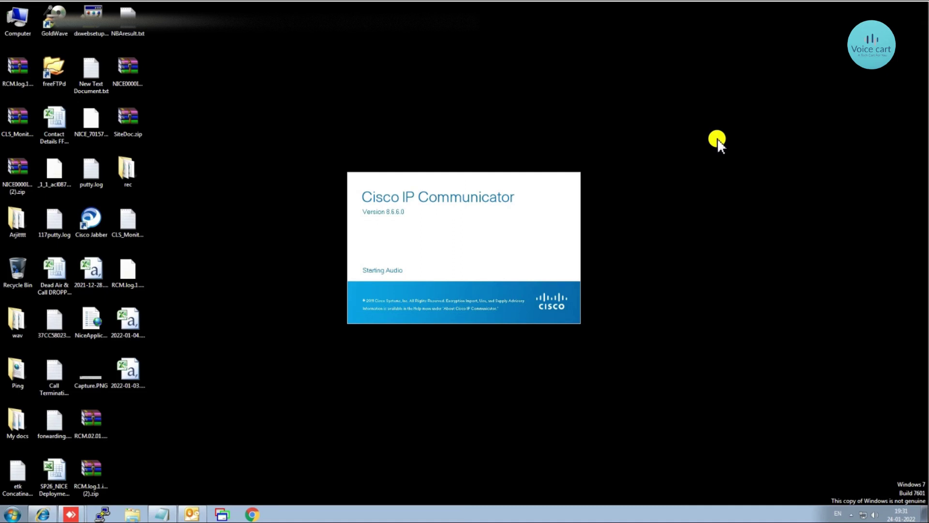
pyautogui.click(768, 197)
pyautogui.rightClick(771, 196)
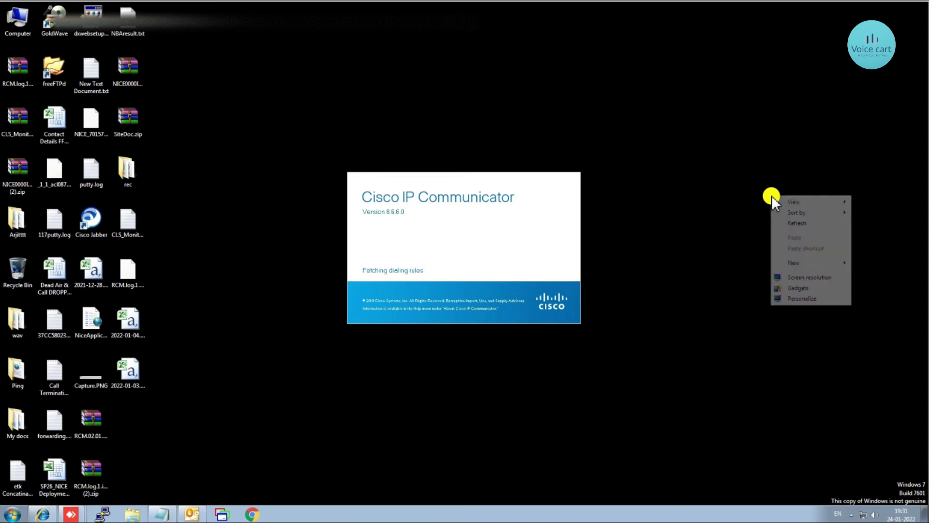
pyautogui.click(801, 223)
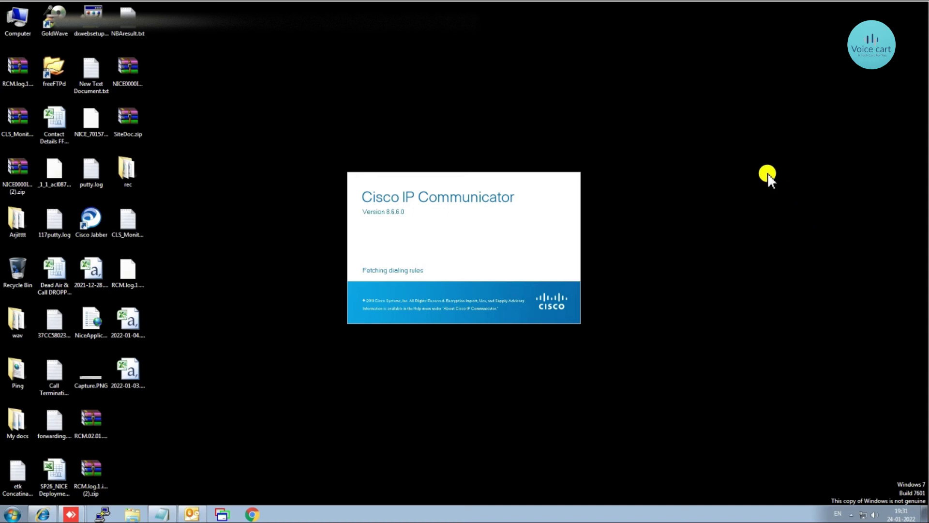
pyautogui.rightClick(767, 172)
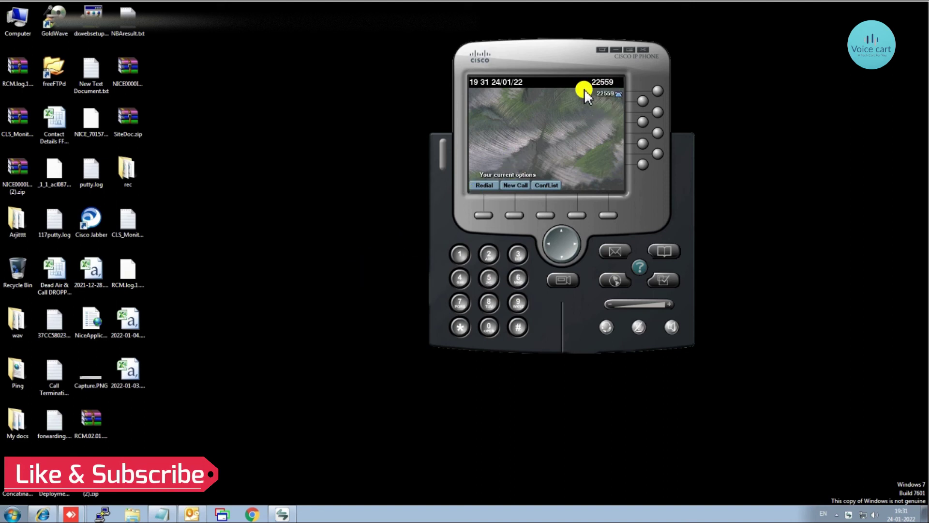
# - Call 22560 from the local softphone 22559 and answer it on the remote softphone
pyautogui.moveTo(477, 506)
pyautogui.click(629, 460)
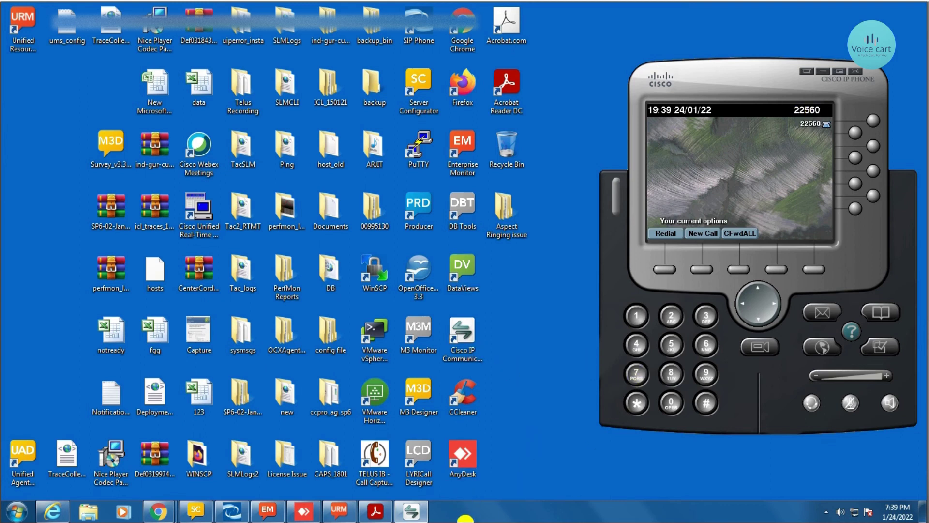
pyautogui.moveTo(466, 510)
pyautogui.click(465, 419)
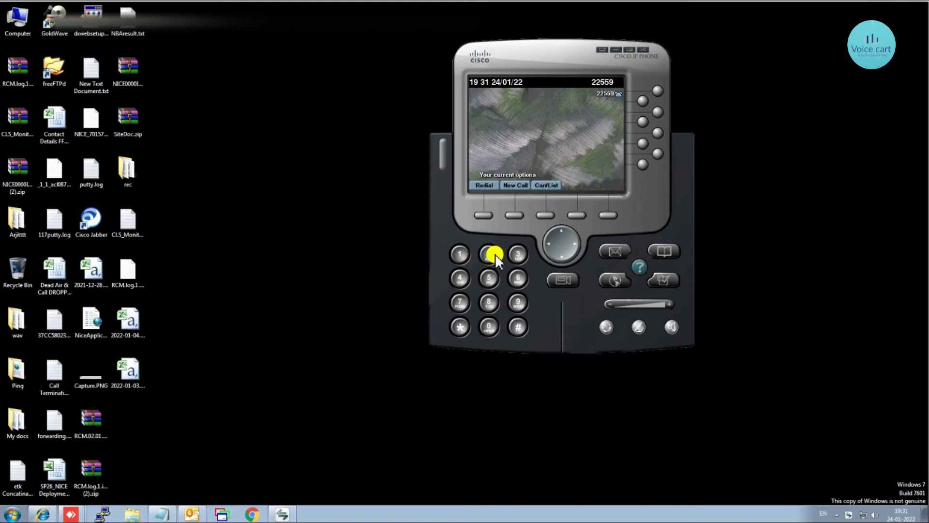
pyautogui.click(487, 277)
pyautogui.click(517, 277)
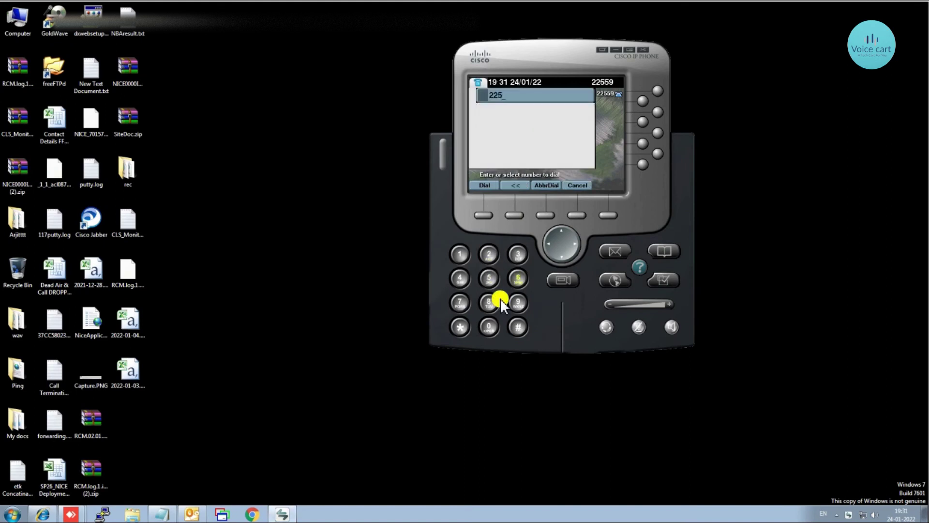
pyautogui.click(485, 187)
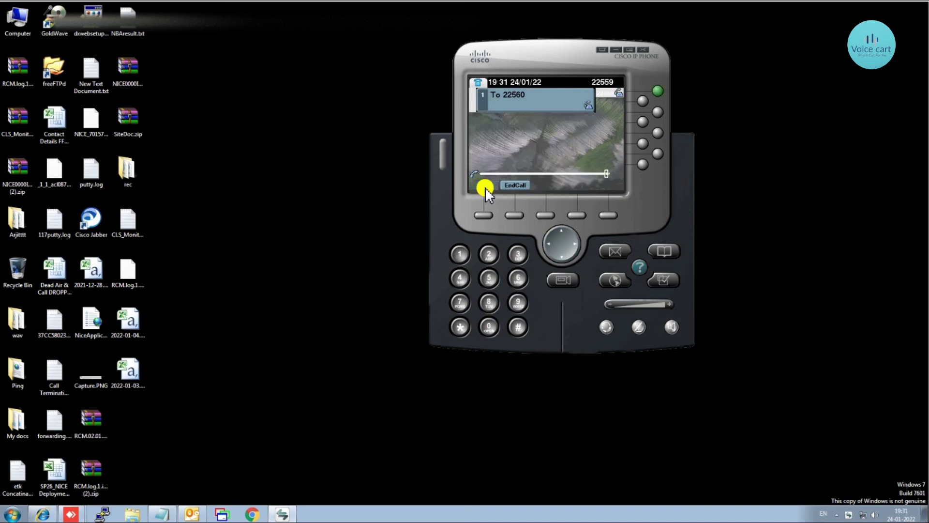
pyautogui.moveTo(477, 516)
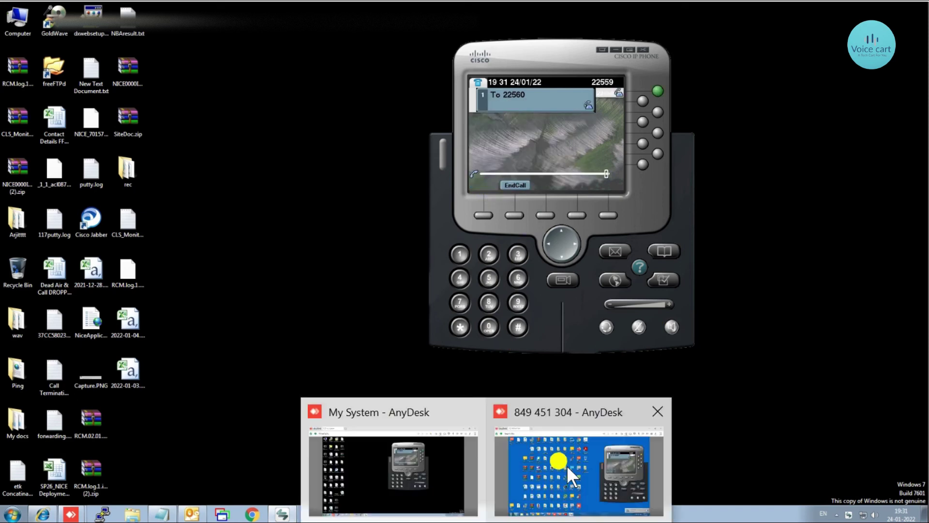
pyautogui.click(567, 465)
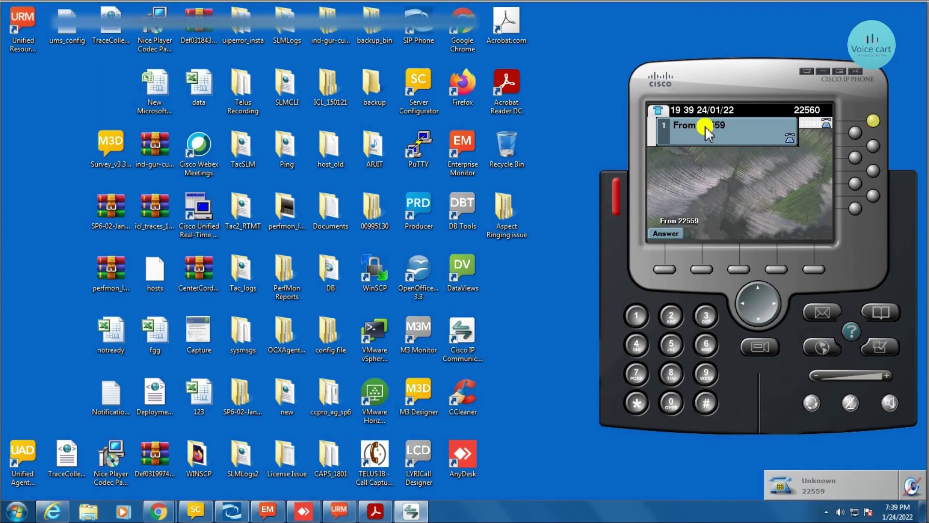
pyautogui.click(670, 233)
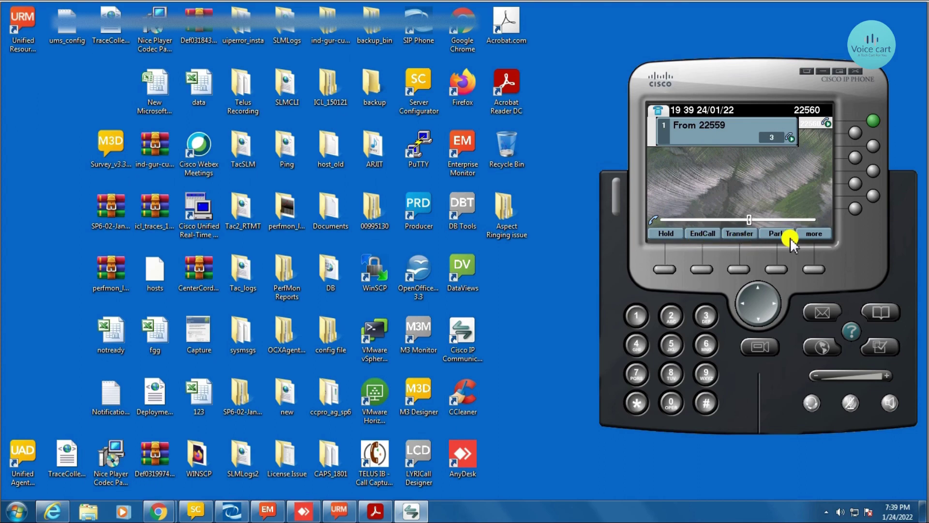
# - Call 22559 from the remote softphone 22560 and answer it on the local softphone
pyautogui.moveTo(304, 511)
pyautogui.click(409, 475)
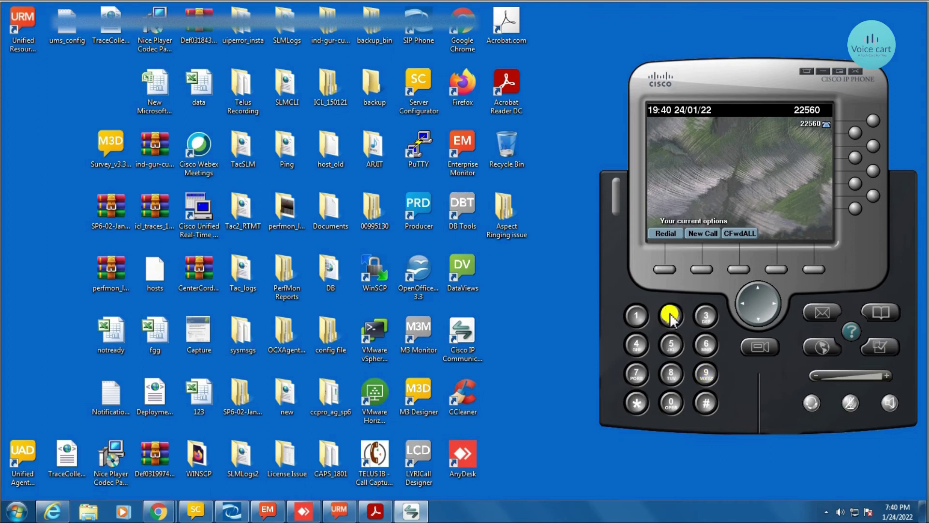
pyautogui.click(670, 316)
pyautogui.click(670, 315)
pyautogui.click(671, 344)
pyautogui.click(671, 344)
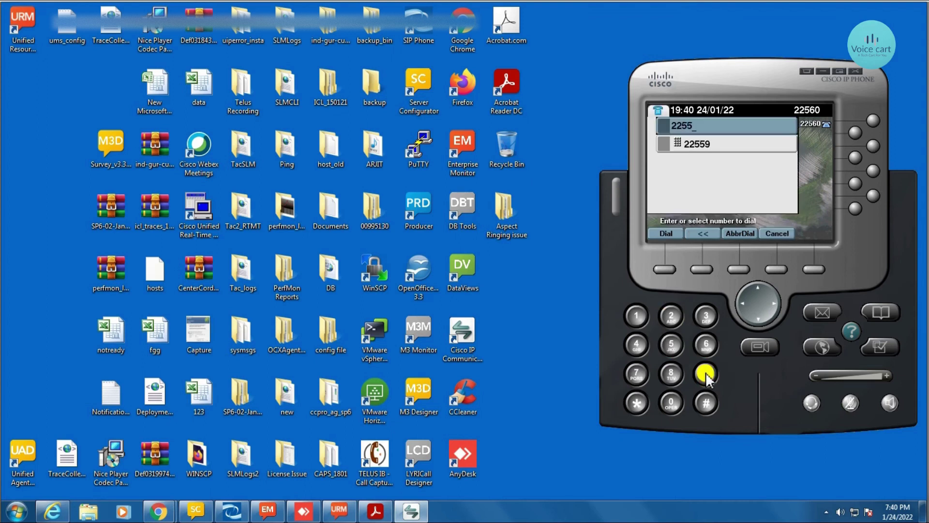
pyautogui.click(706, 374)
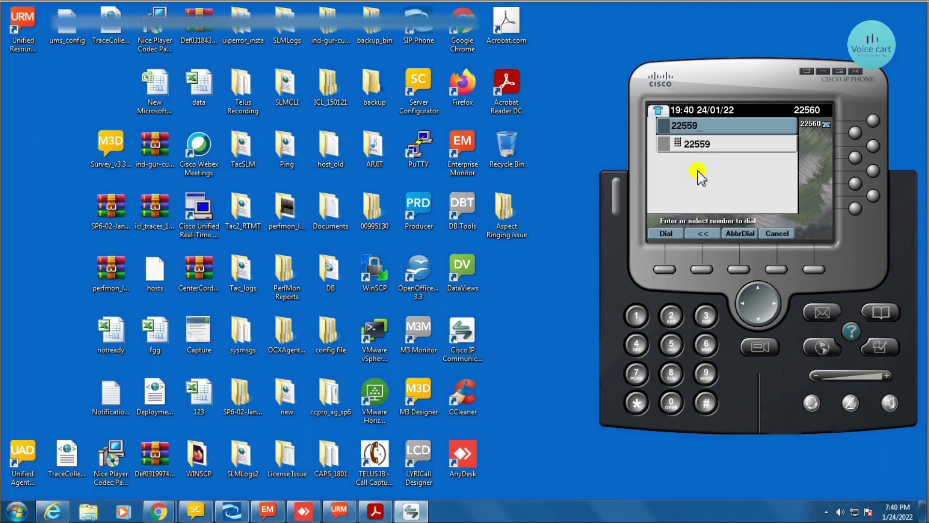
pyautogui.click(706, 146)
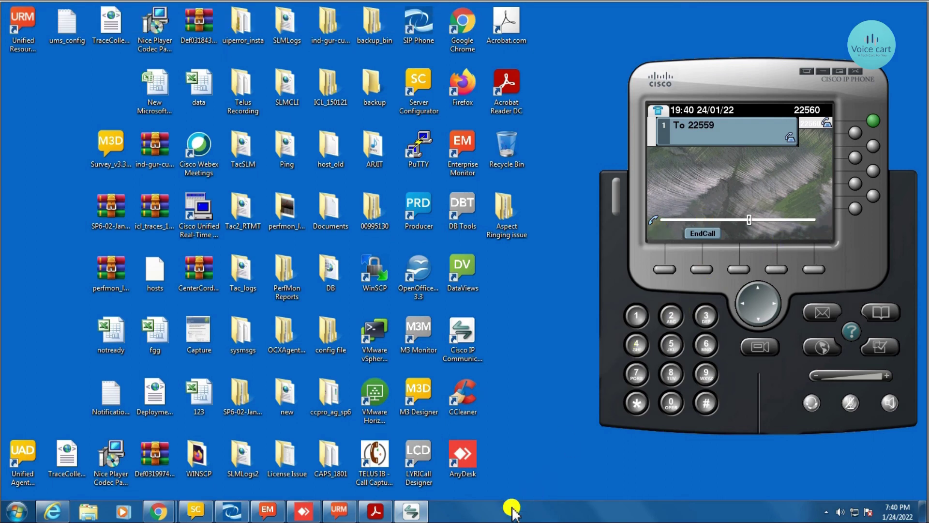
pyautogui.moveTo(511, 511)
pyautogui.click(438, 478)
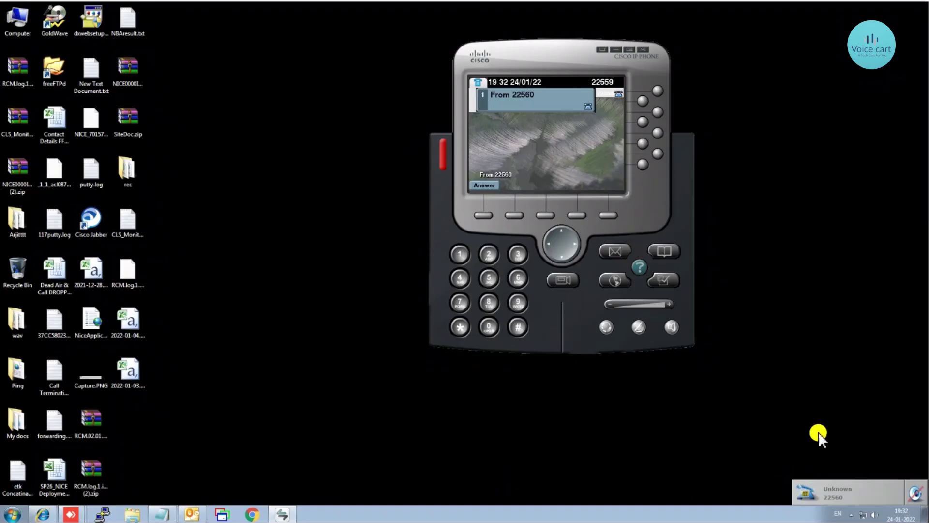
pyautogui.click(558, 189)
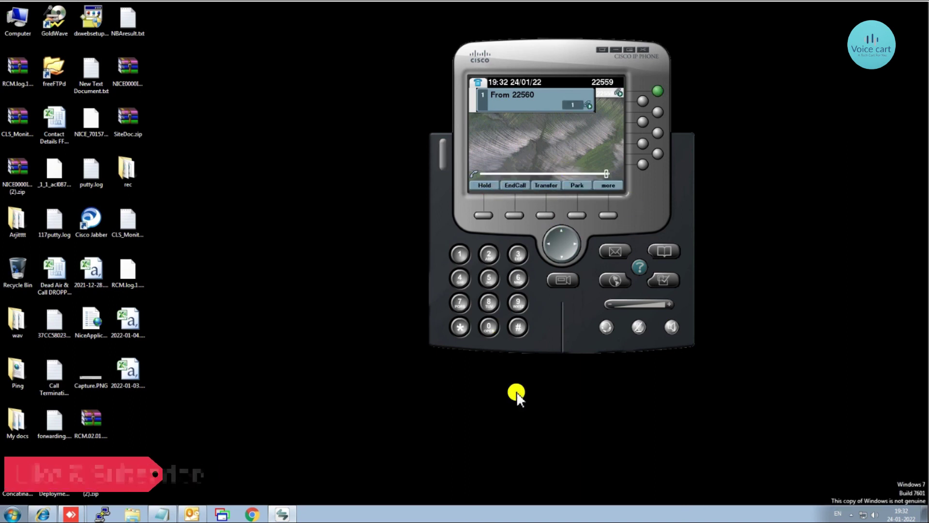
pyautogui.moveTo(489, 511)
pyautogui.click(538, 474)
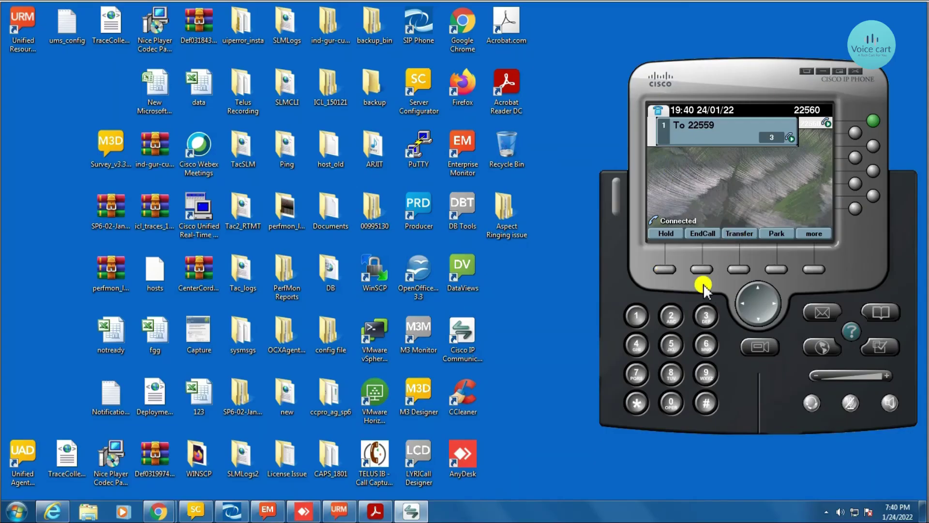